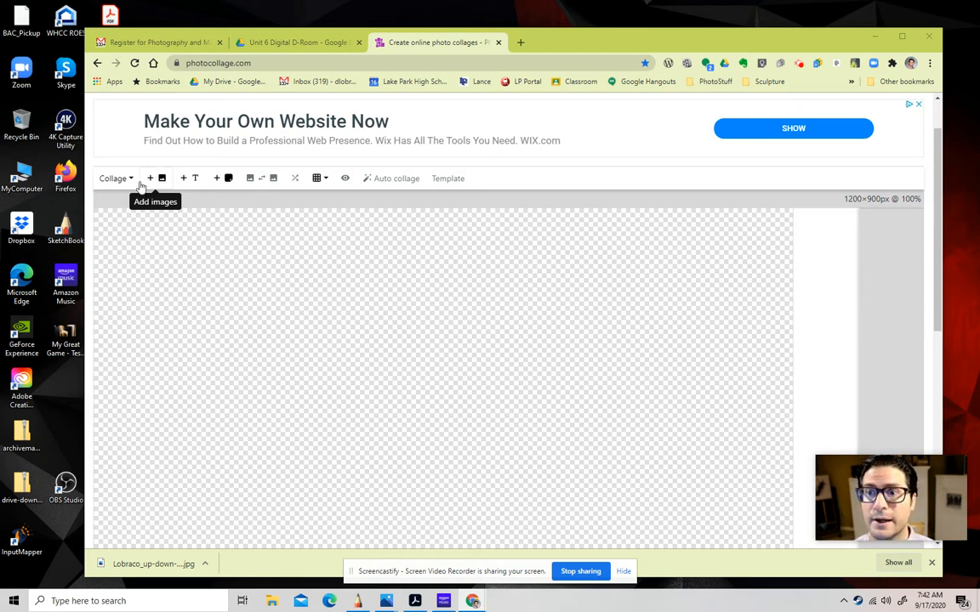
- Start adding images to the collage and open the UpDownThrough folder inside imagesForphotoclasses in Creative Cloud Files
click(158, 177)
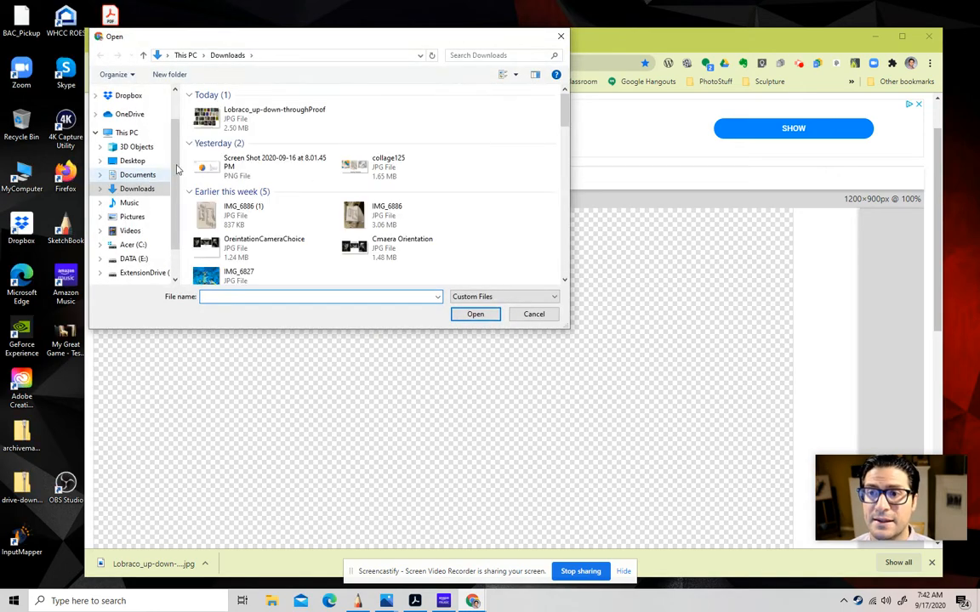
drag(273, 47, 378, 78)
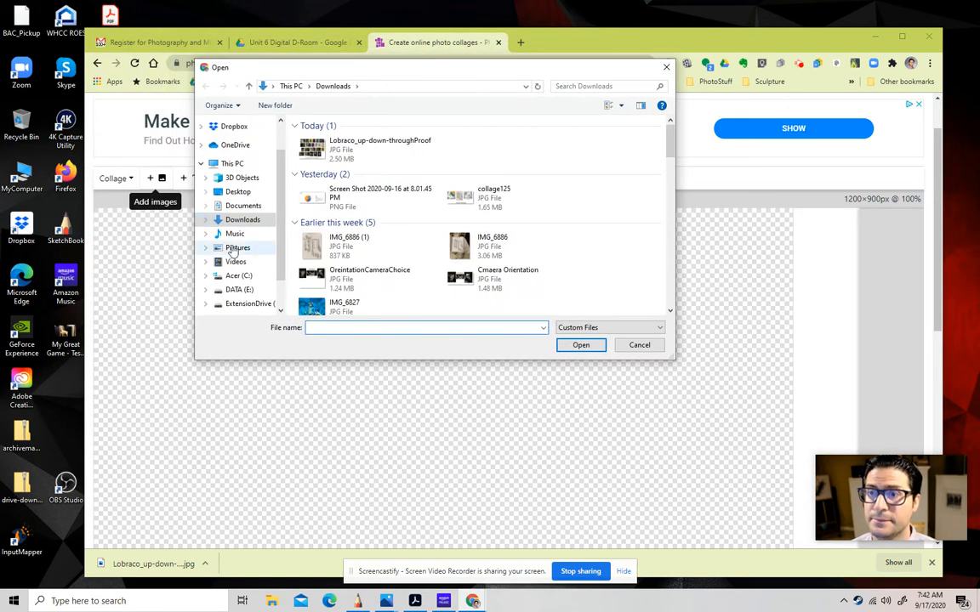
scroll(236, 242, up, 2)
click(247, 150)
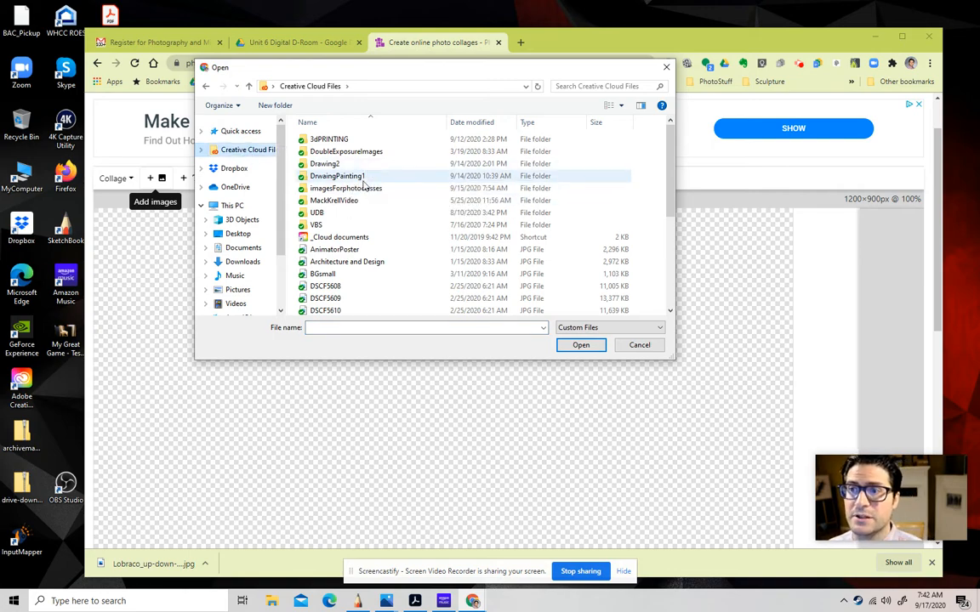
double_click(370, 192)
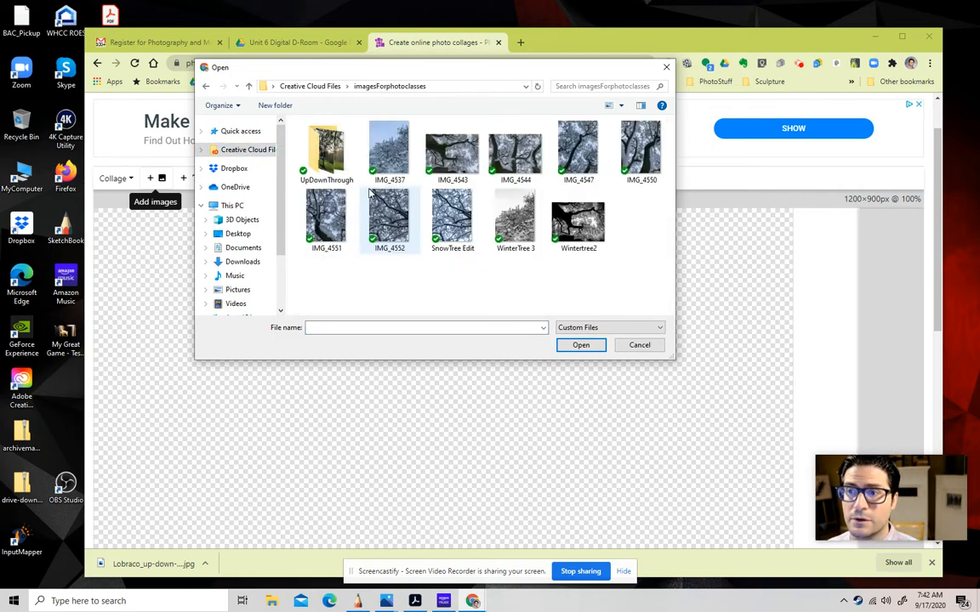
double_click(330, 153)
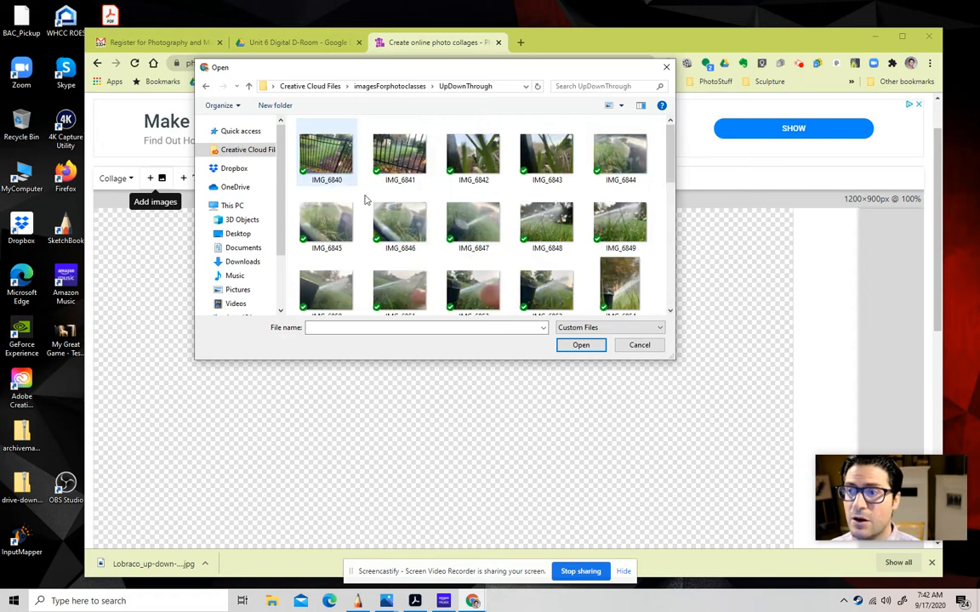
- Add the photos from IMG_6840 through IMG_6864 to the collage
scroll(434, 217, down, 8)
scroll(436, 227, up, 8)
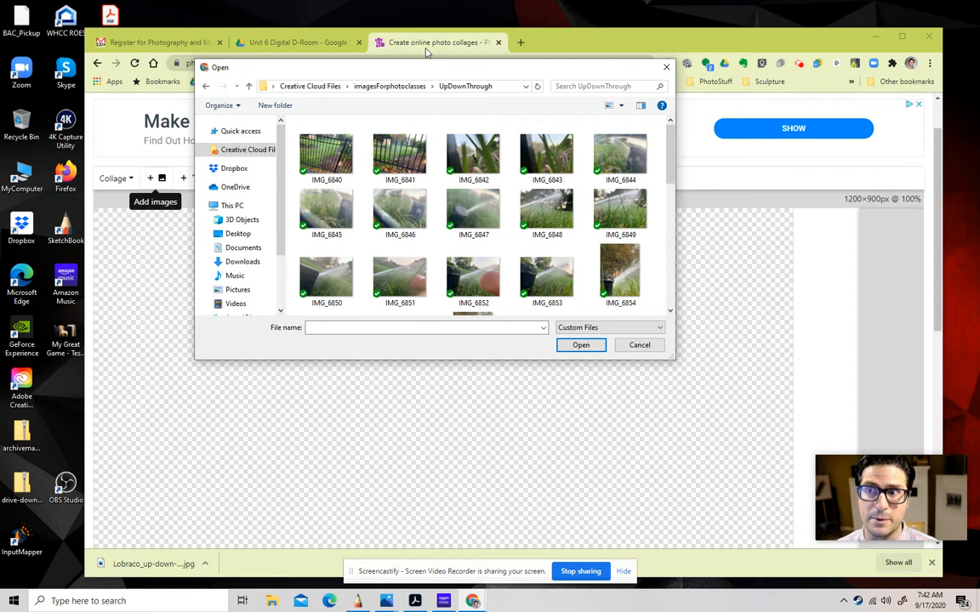
drag(420, 74, 366, 86)
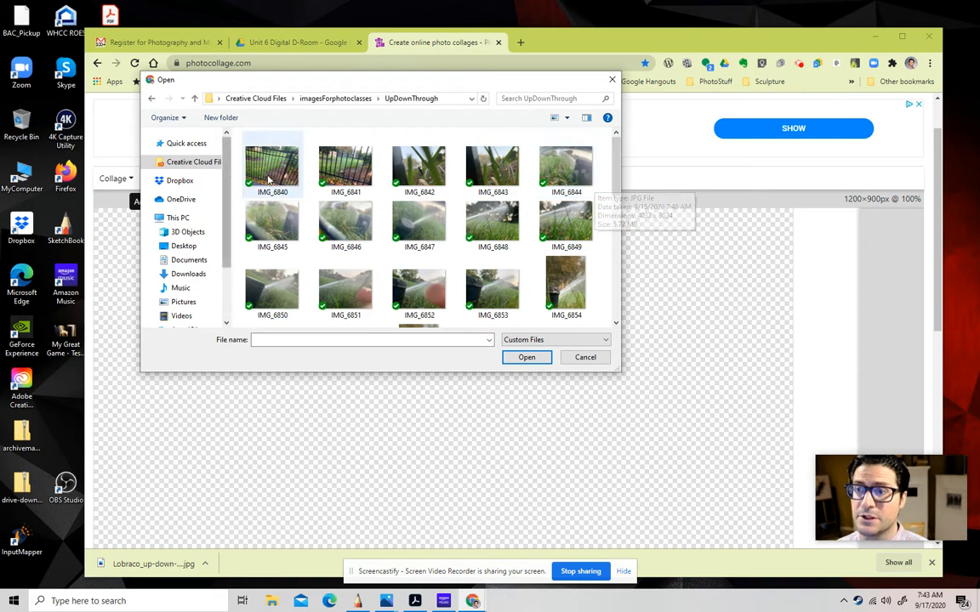
scroll(268, 232, down, 1)
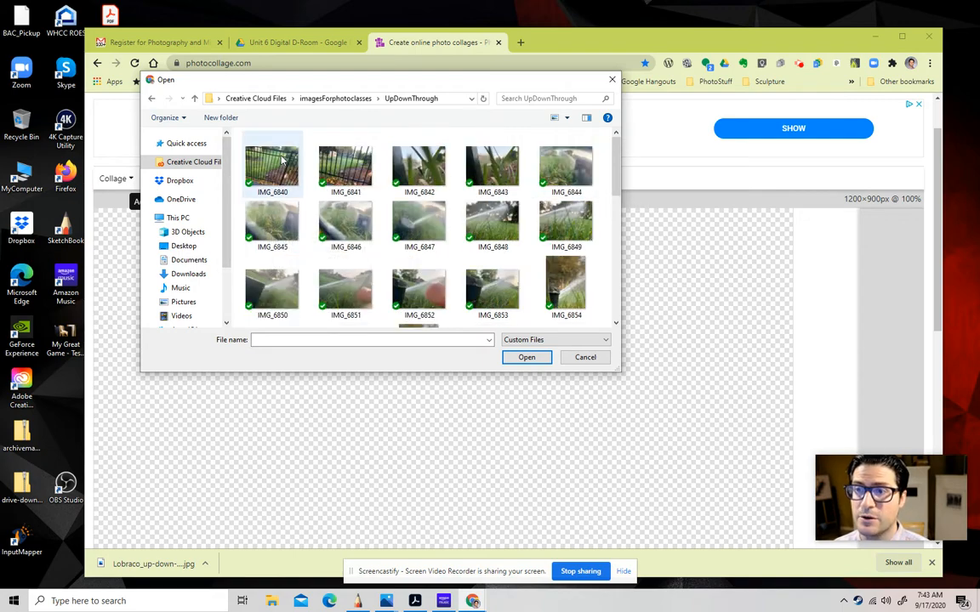
scroll(266, 222, down, 2)
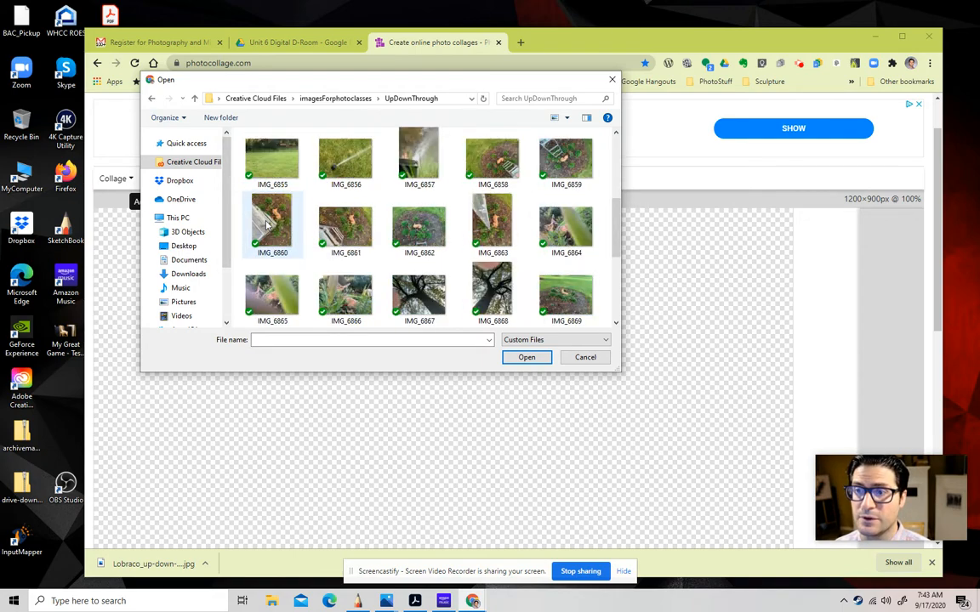
click(560, 231)
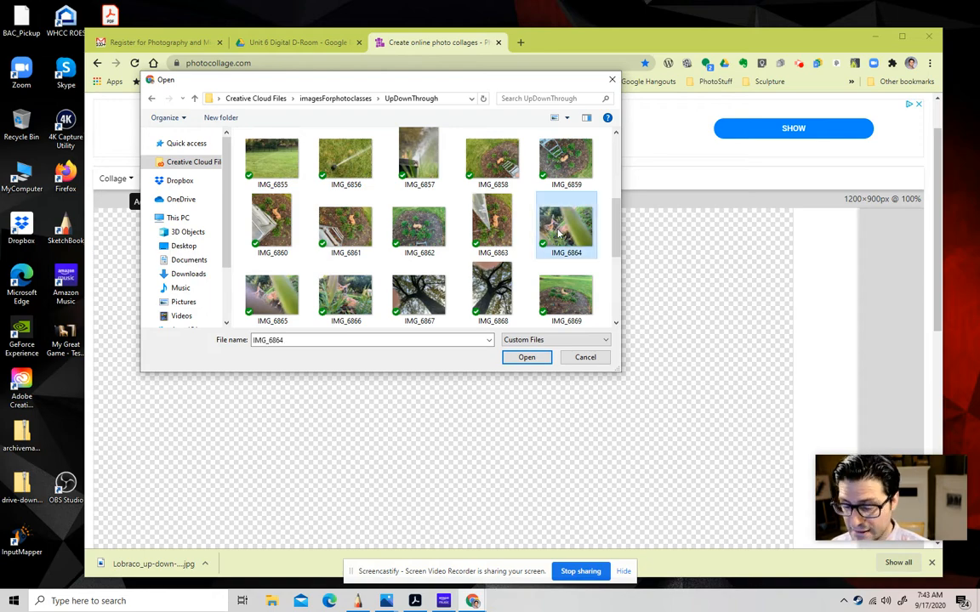
scroll(557, 234, up, 3)
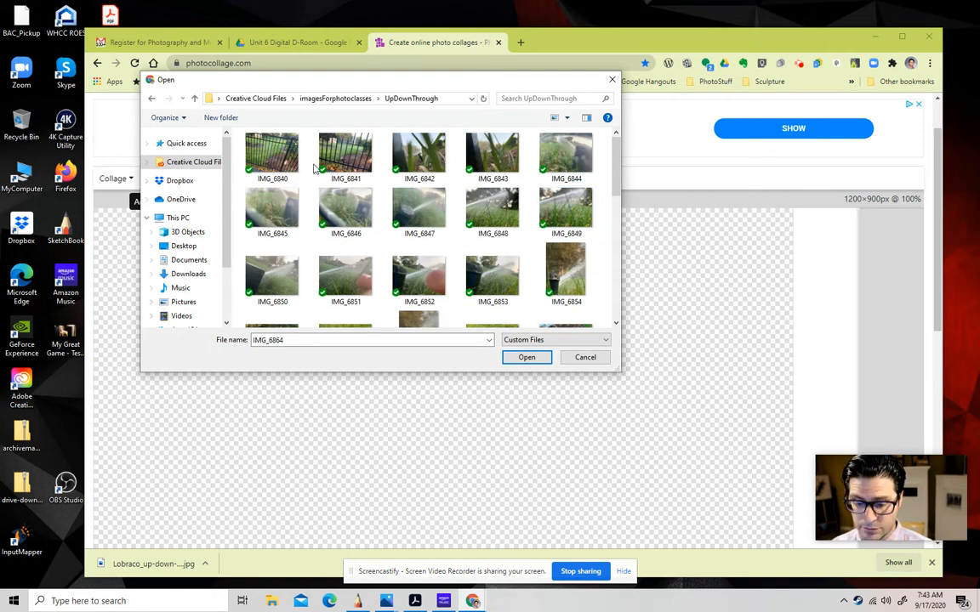
shift+click(288, 156)
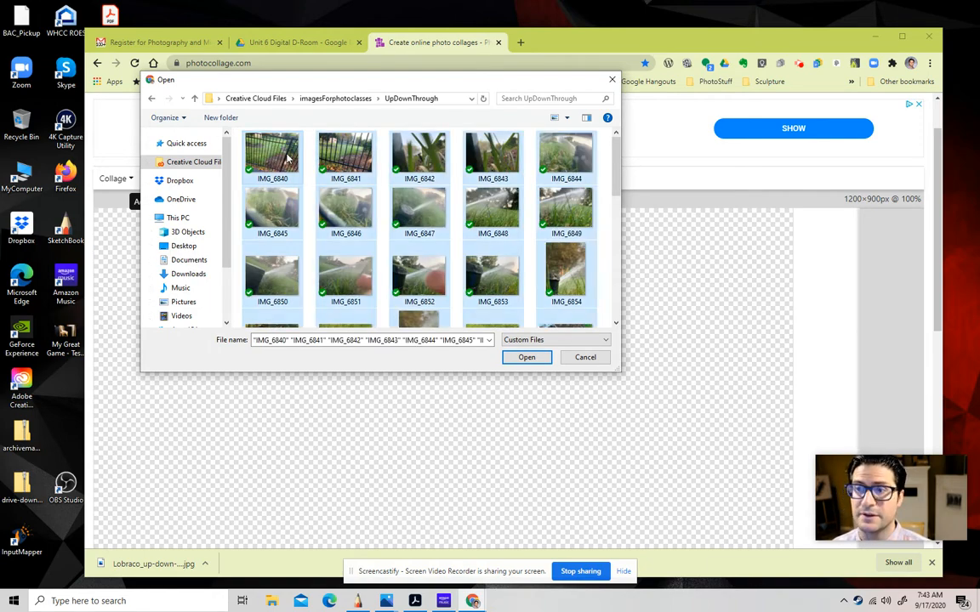
click(527, 357)
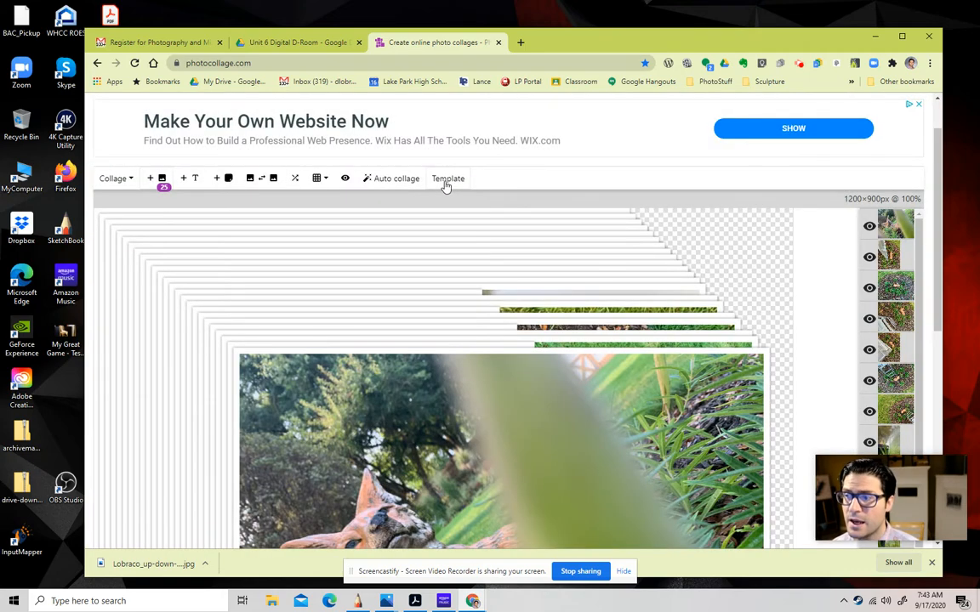
- Select all photos on the canvas, halve their size twice, and clear the selection
scroll(500, 296, down, 1)
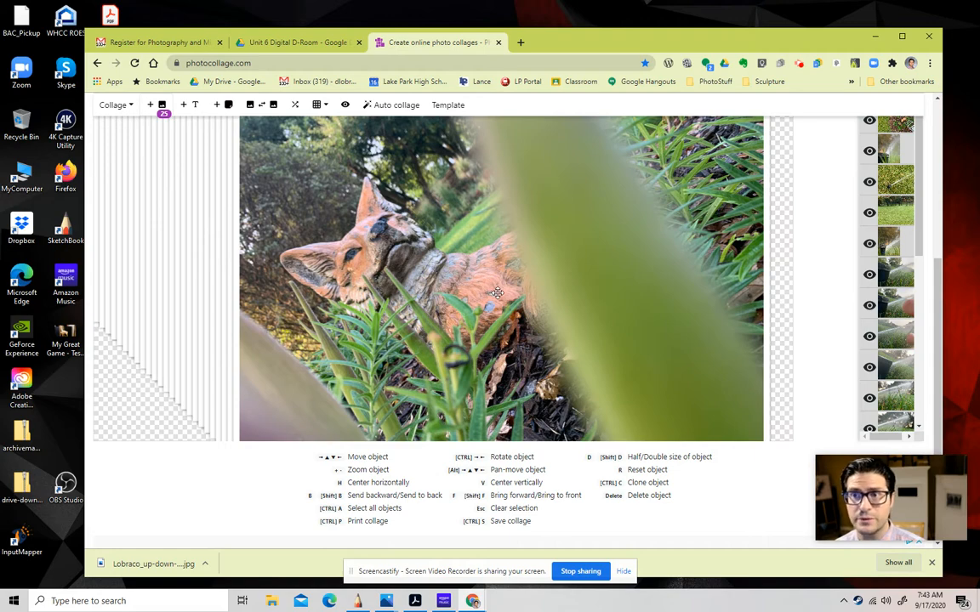
scroll(498, 292, up, 2)
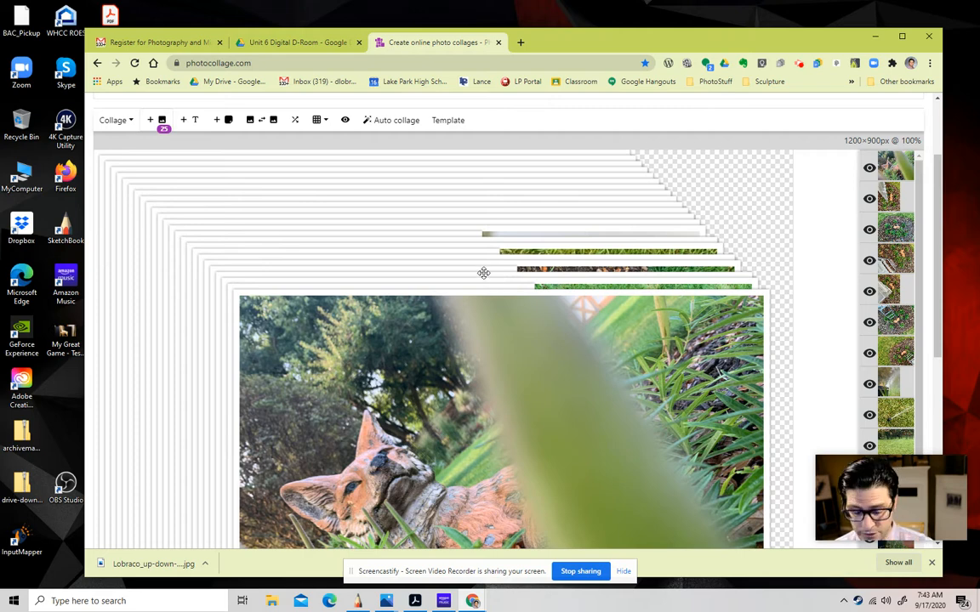
key(ctrl+a)
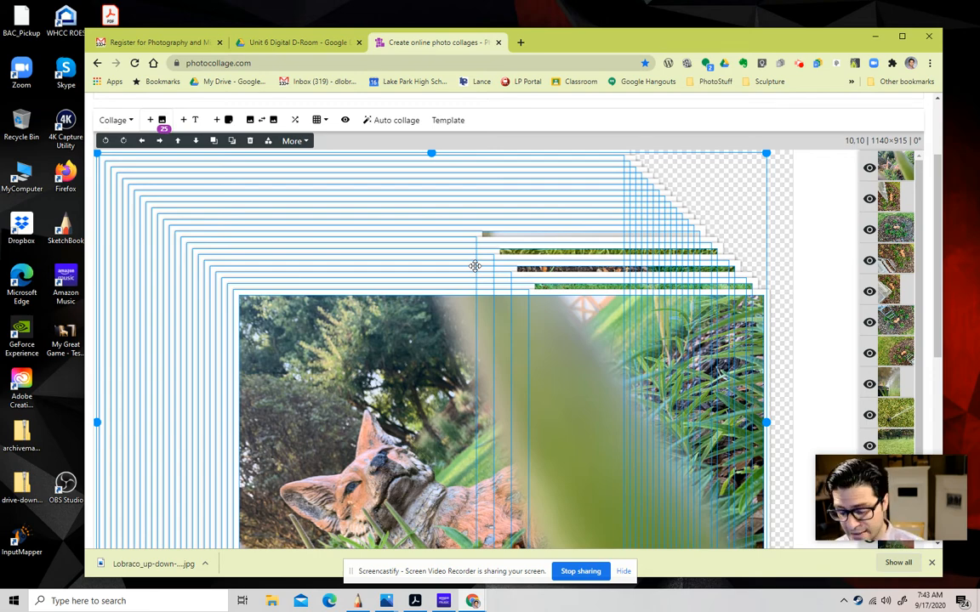
scroll(474, 266, down, 5)
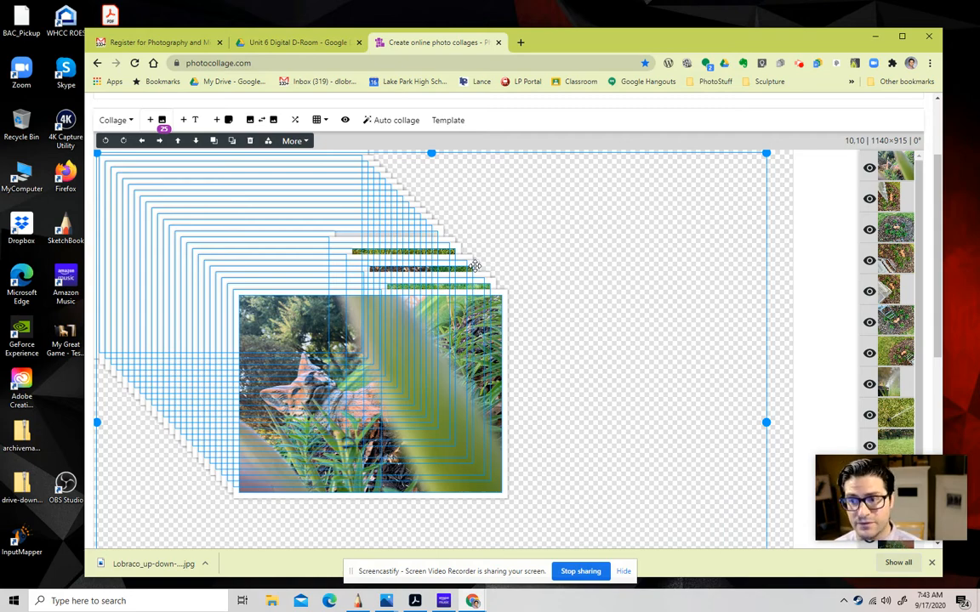
scroll(474, 267, down, 5)
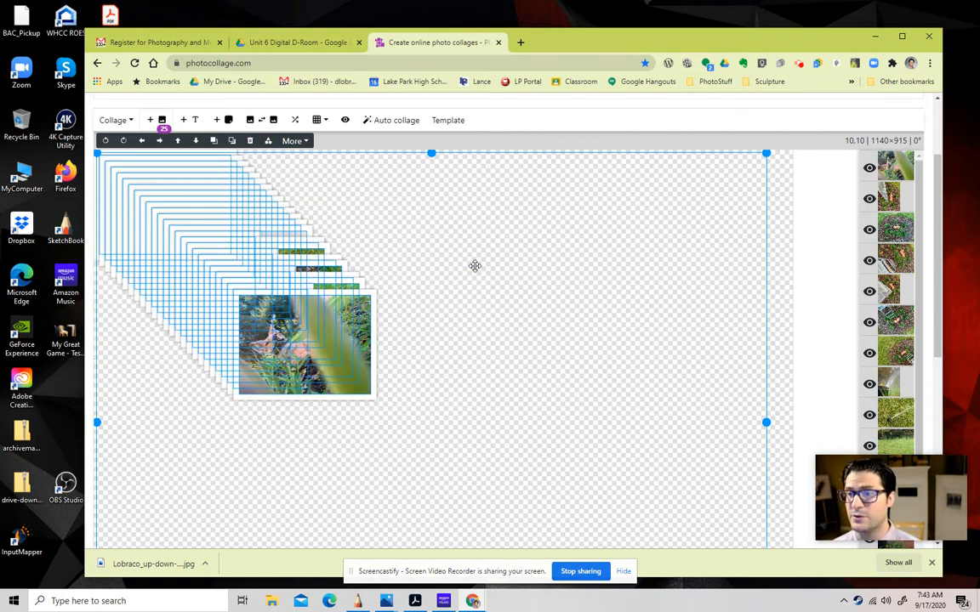
click(781, 224)
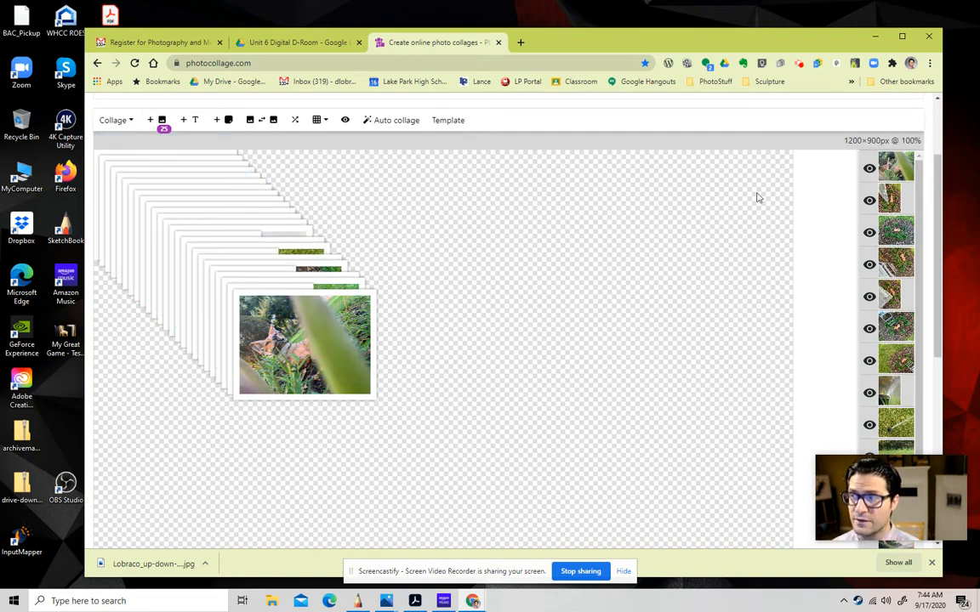
- Move the top three photos off the stack into a row along the canvas's upper edge, filling from the right edge inward
drag(351, 362, 735, 207)
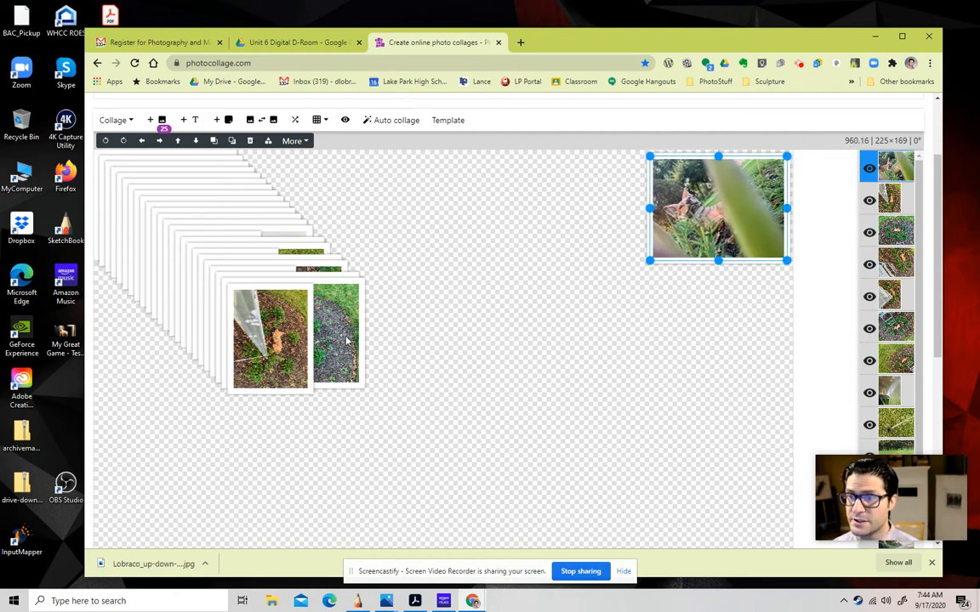
drag(279, 349, 606, 219)
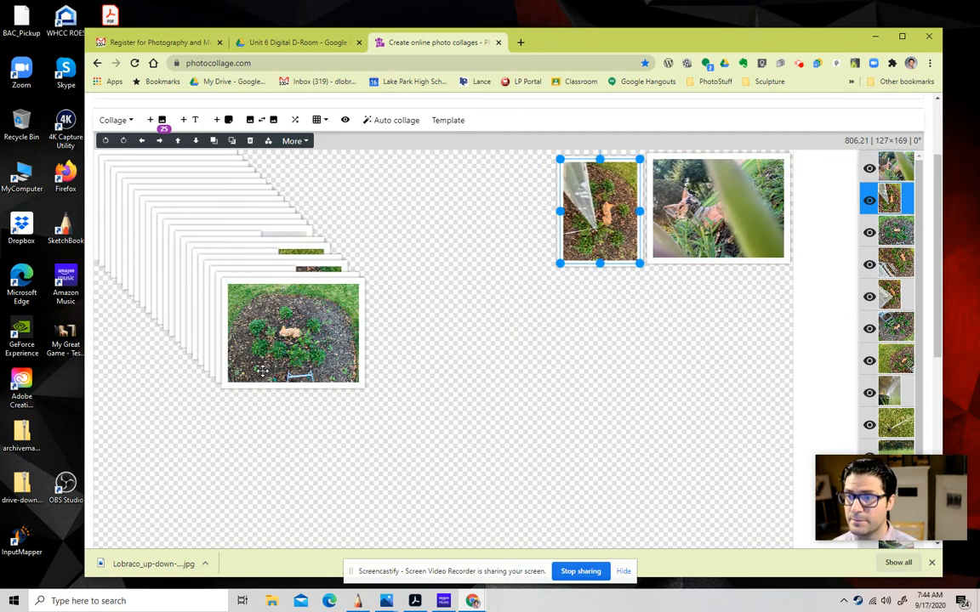
drag(305, 349, 490, 223)
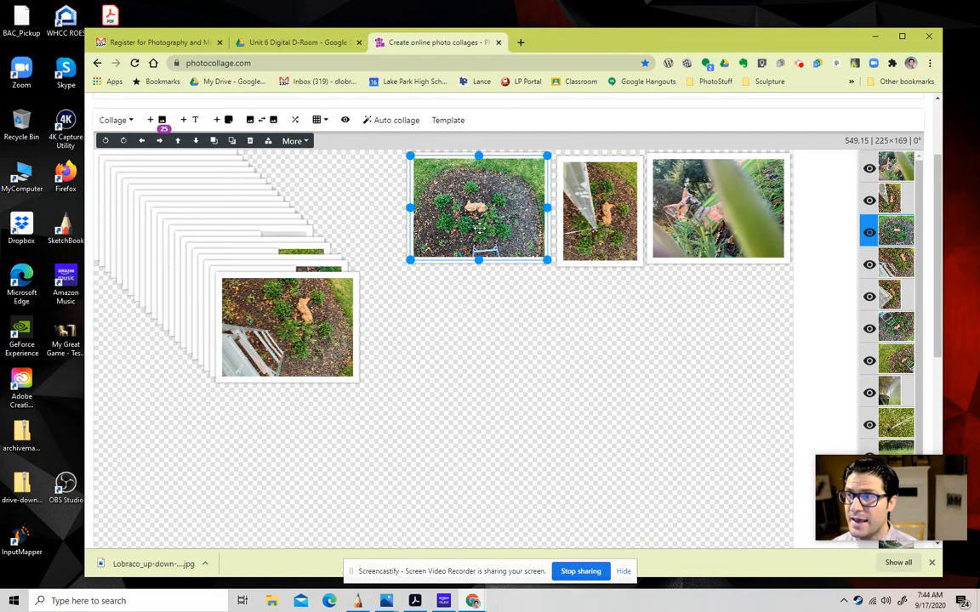
- Move the next three ladder and flower-bed photos off the stack to form a second row directly beneath the first
drag(306, 327, 730, 321)
drag(274, 331, 544, 347)
drag(262, 304, 447, 311)
- Form a third row from the next four stacked photos: flower bed with lawn, portrait sprinkler, sprinkler on grass, and wide lawn
drag(305, 366, 717, 364)
drag(753, 452, 754, 451)
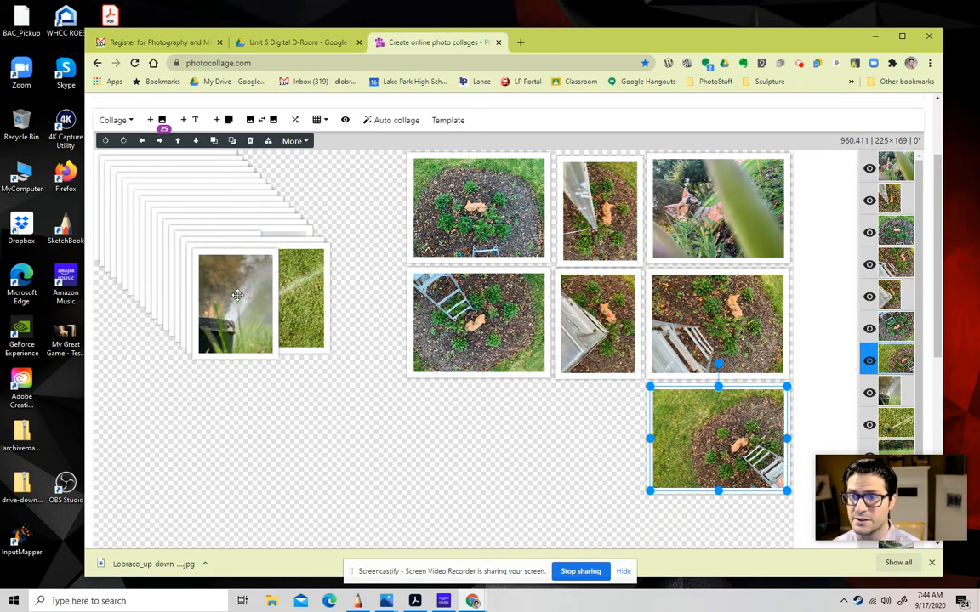
drag(237, 295, 599, 436)
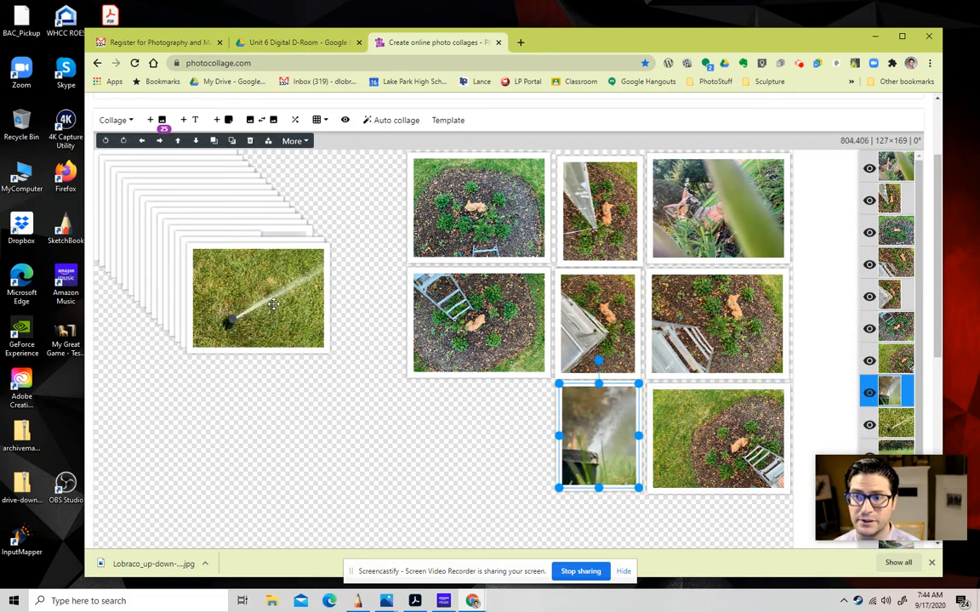
drag(273, 304, 481, 433)
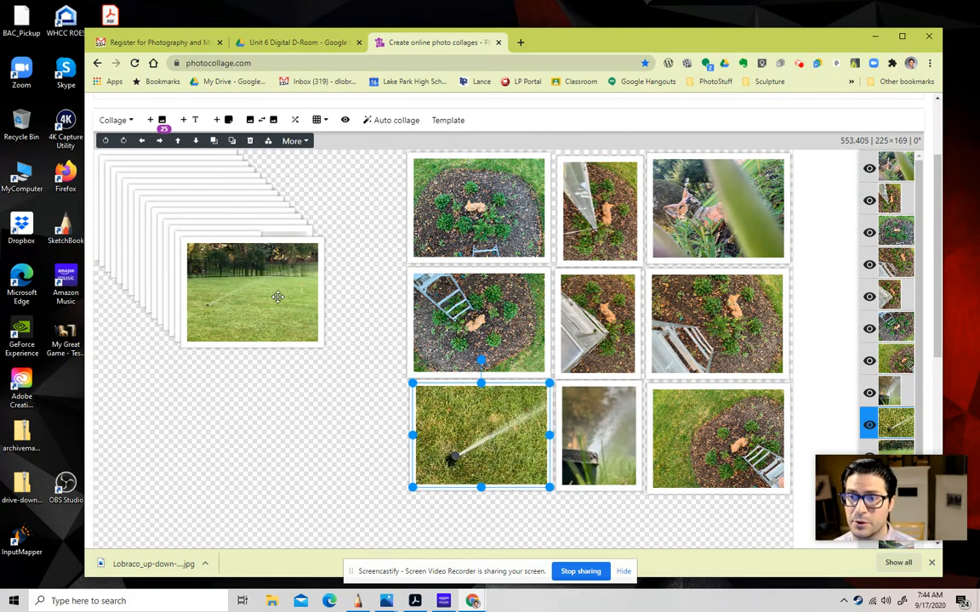
drag(277, 297, 357, 438)
- Extend the three rows leftward with sprinkler photos: the portrait in row two, the landscape in row one, the fingertip shot in row three
click(336, 311)
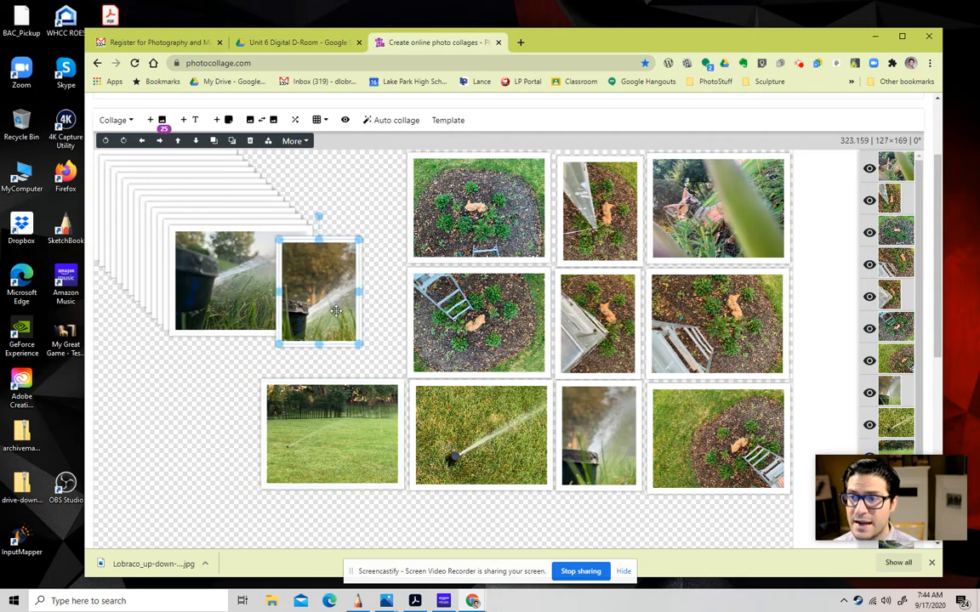
drag(336, 311, 374, 340)
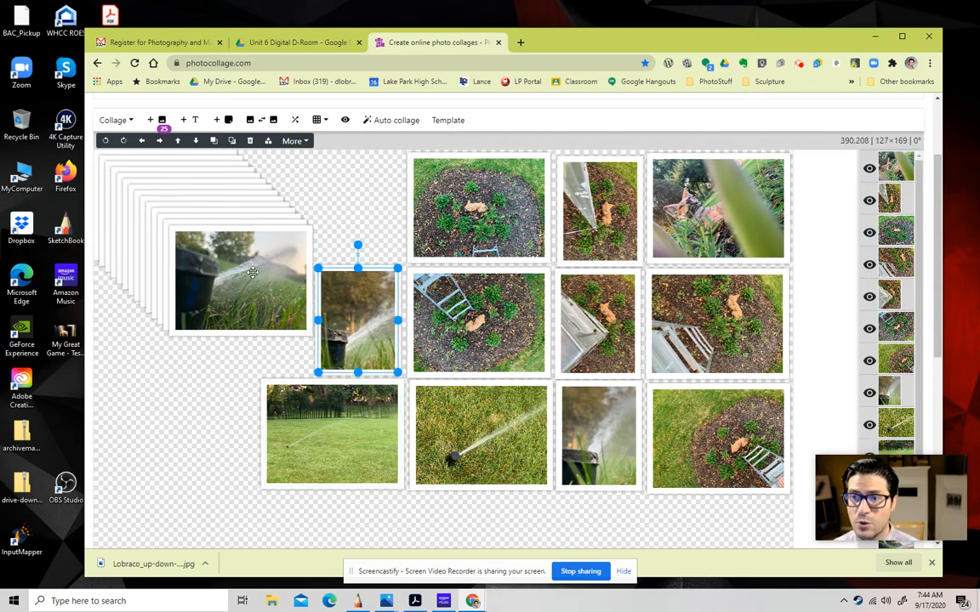
drag(252, 272, 339, 202)
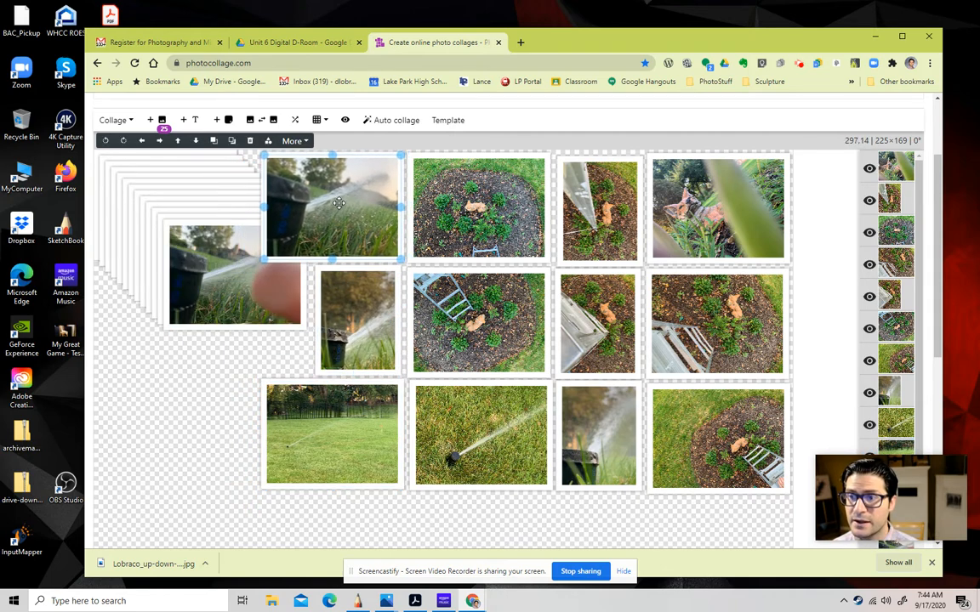
drag(223, 284, 173, 448)
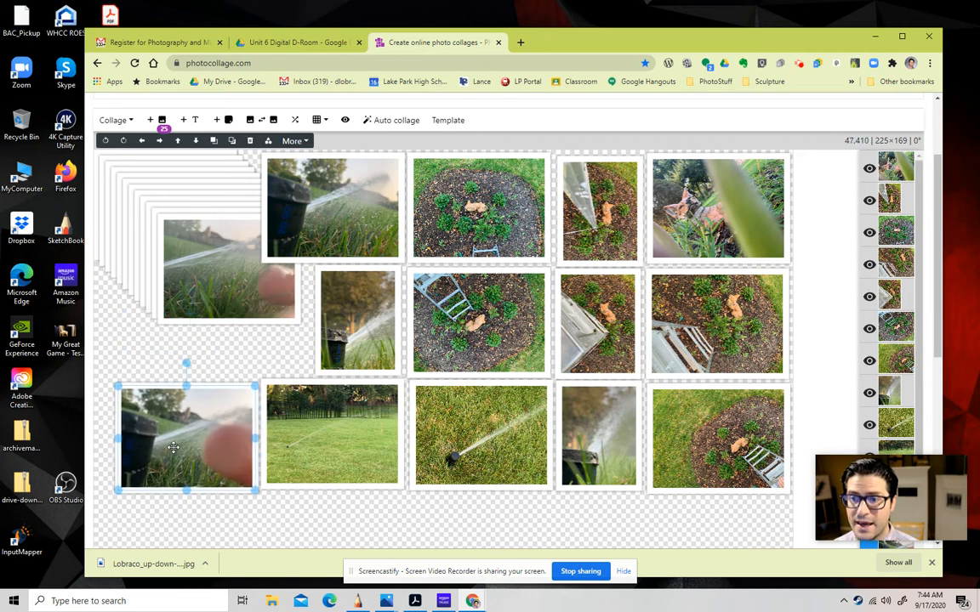
- Start a fourth row with four sprinkler-spray photos from the stack, and place the dark sprinkler-box photo at the left end of row two
scroll(352, 434, down, 1)
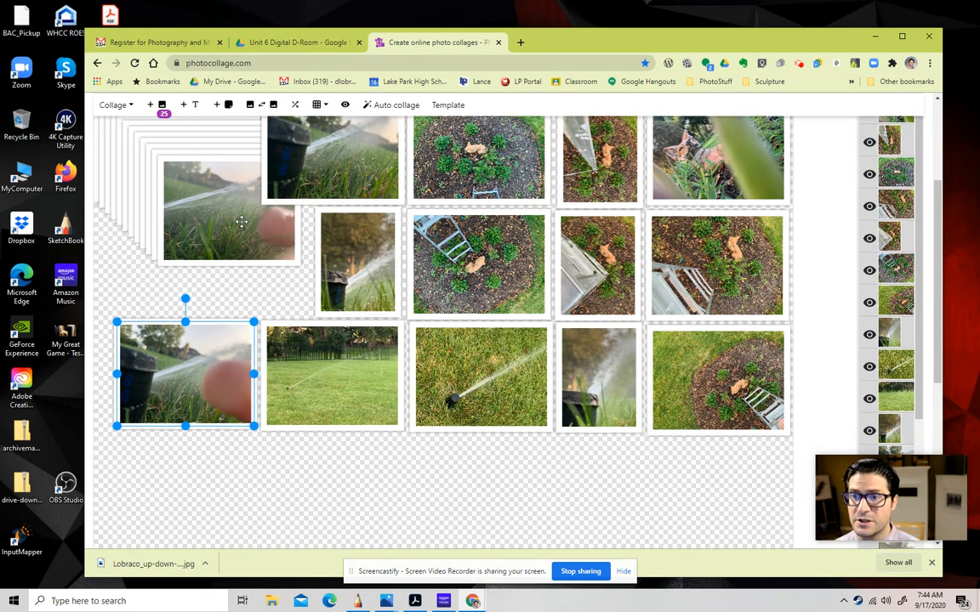
drag(241, 222, 196, 494)
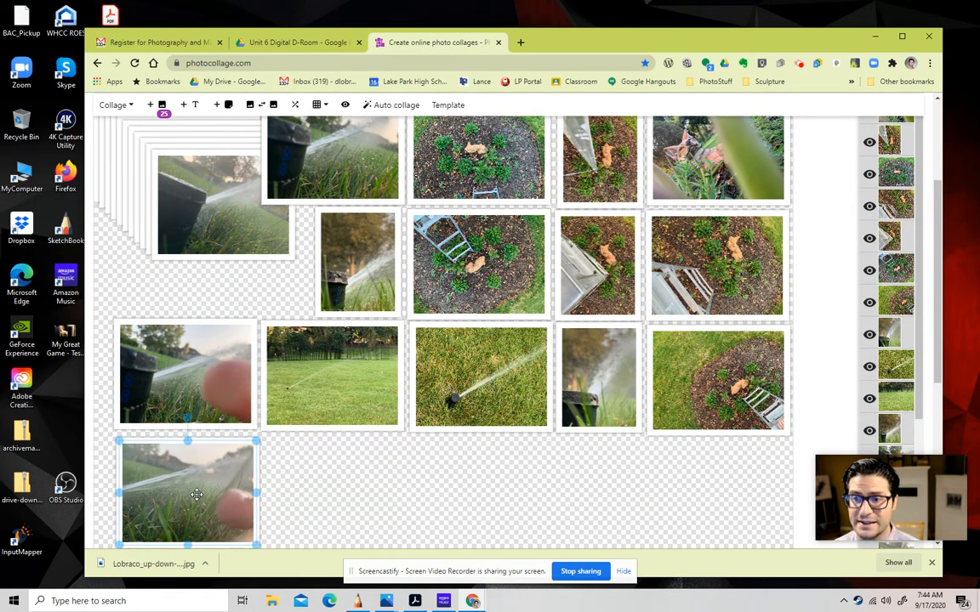
drag(223, 226, 337, 489)
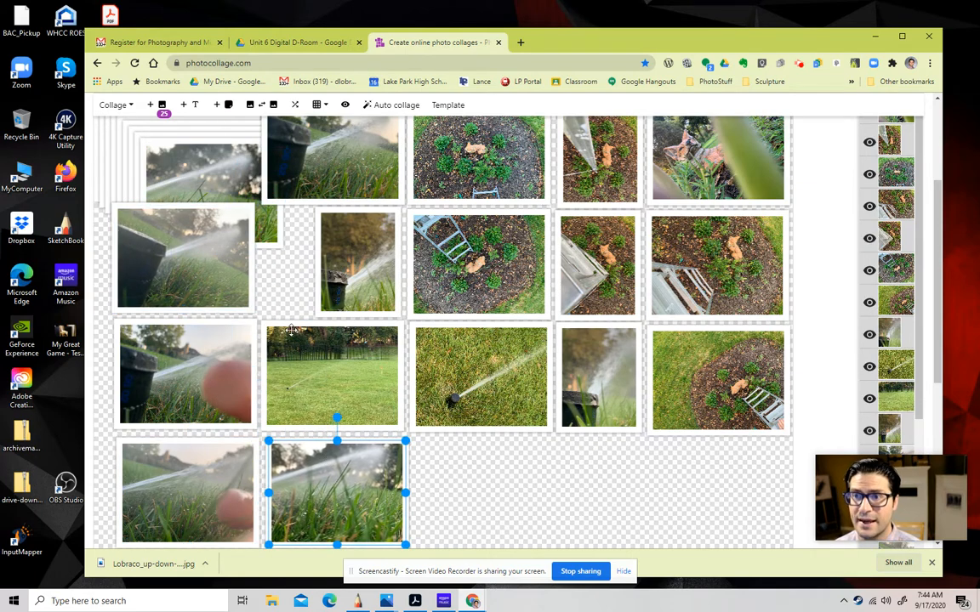
drag(213, 156, 485, 457)
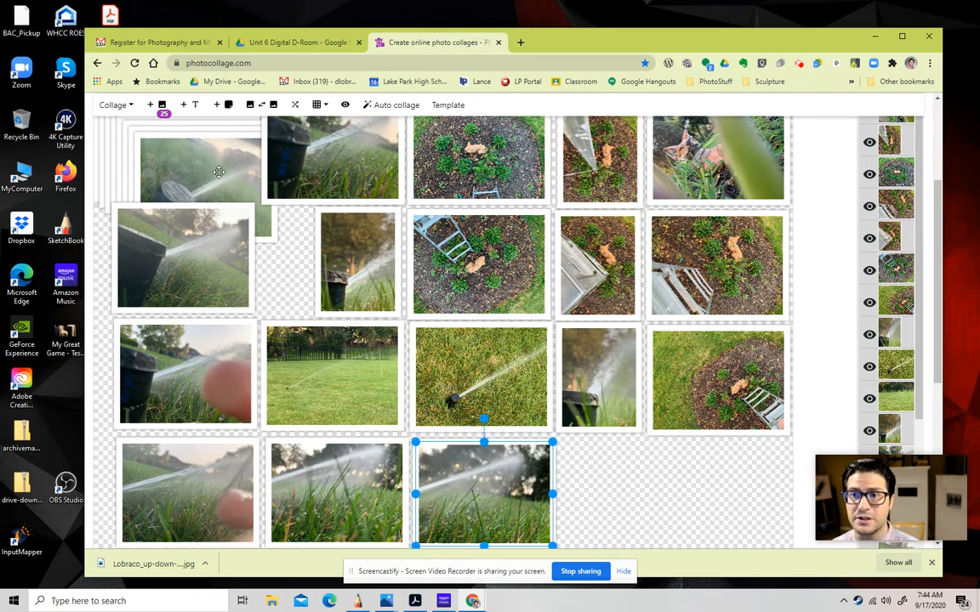
drag(197, 156, 646, 476)
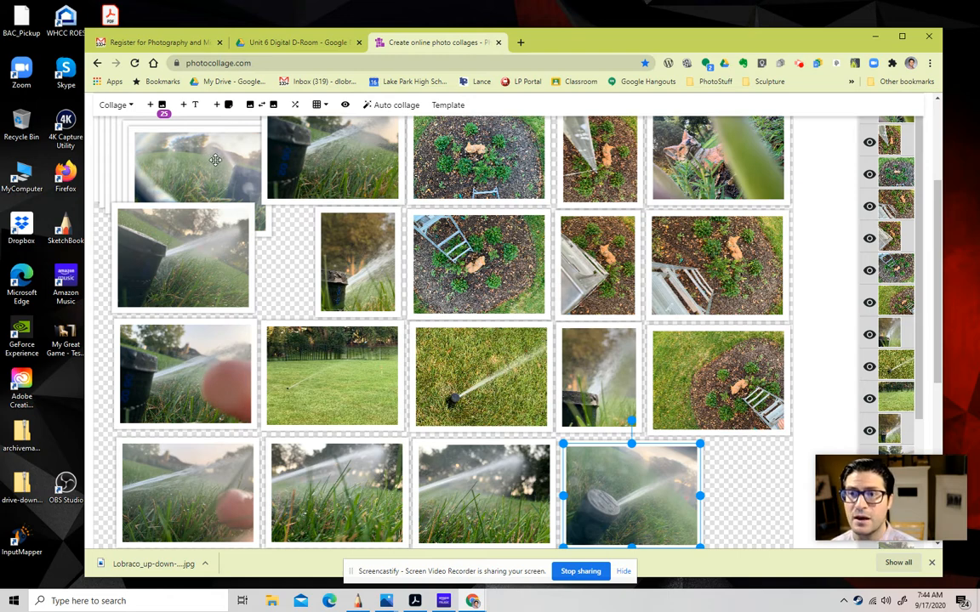
- Move the blurry close-up sprinkler photo off the stack to the canvas's lower-right corner, beside the fourth row
drag(214, 160, 364, 455)
scroll(344, 357, down, 3)
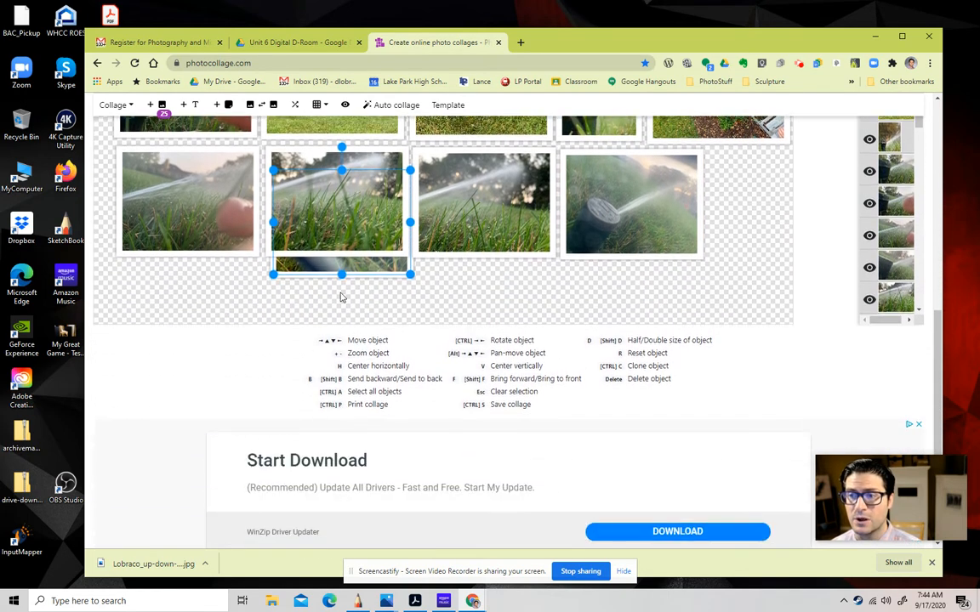
drag(345, 264, 714, 306)
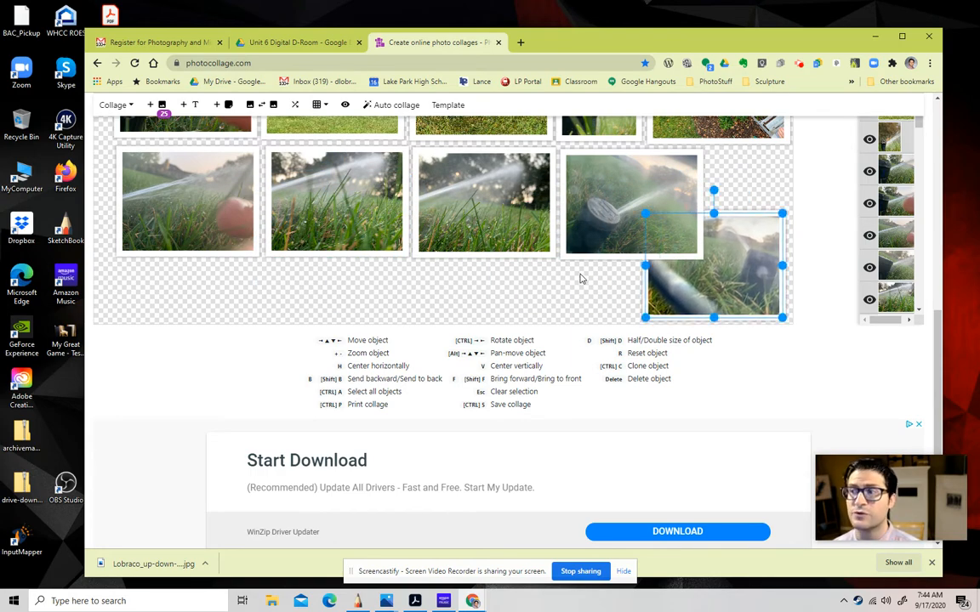
scroll(428, 186, up, 6)
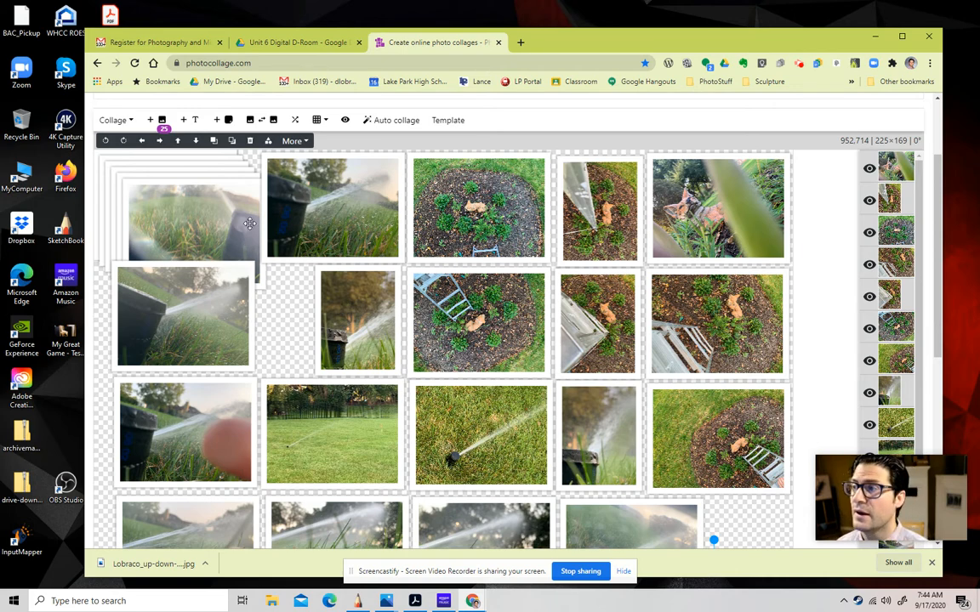
scroll(323, 277, down, 3)
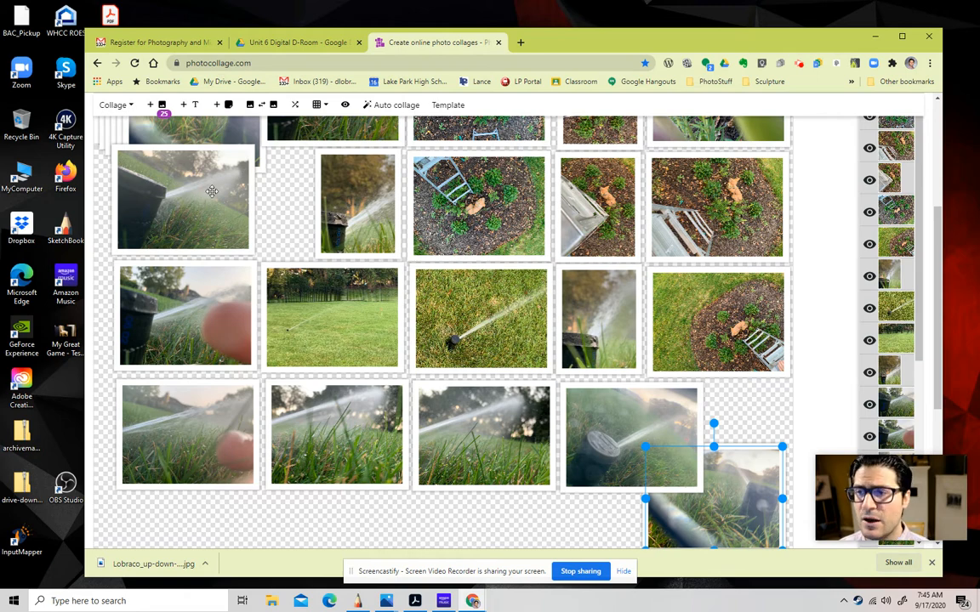
scroll(365, 258, down, 3)
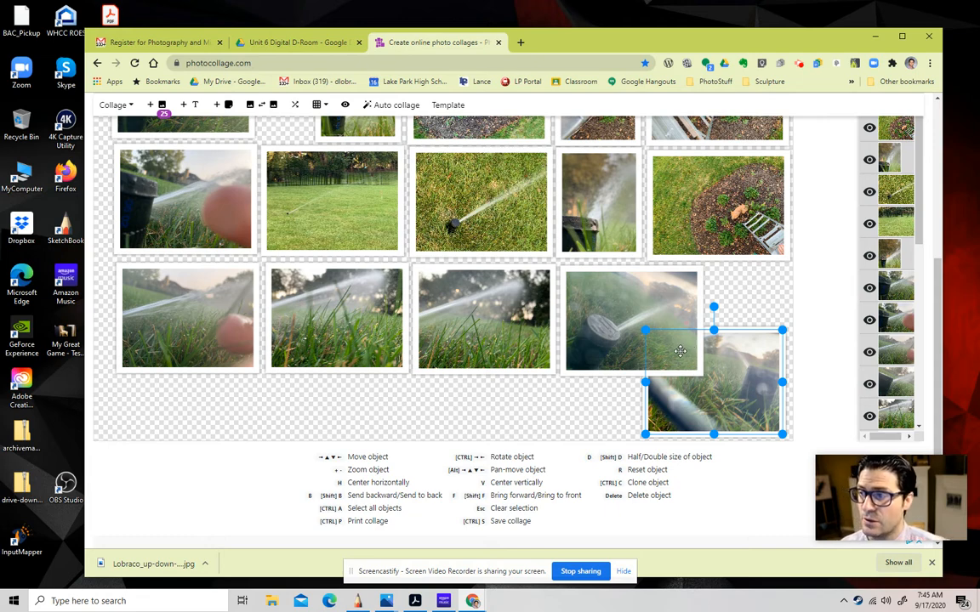
- Rotate the fourth-row sprinkler-head photo 90° counterclockwise to portrait and align it with the row beside the third photo
click(612, 300)
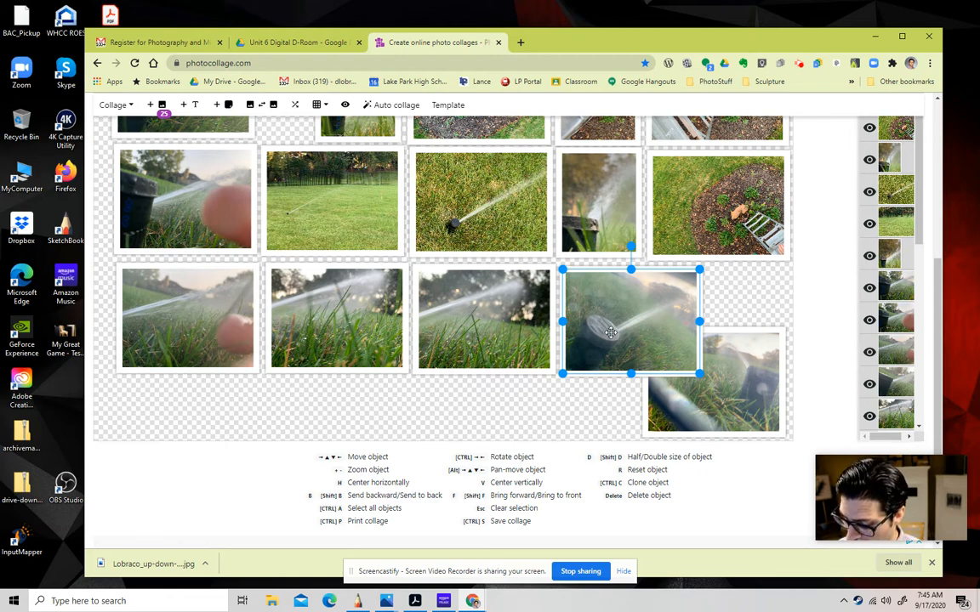
key(ctrl+Left)
key(ctrl+Left)
key(ctrl+Left)
key(ctrl+Left)
key(ctrl+Left)
key(ctrl+Left)
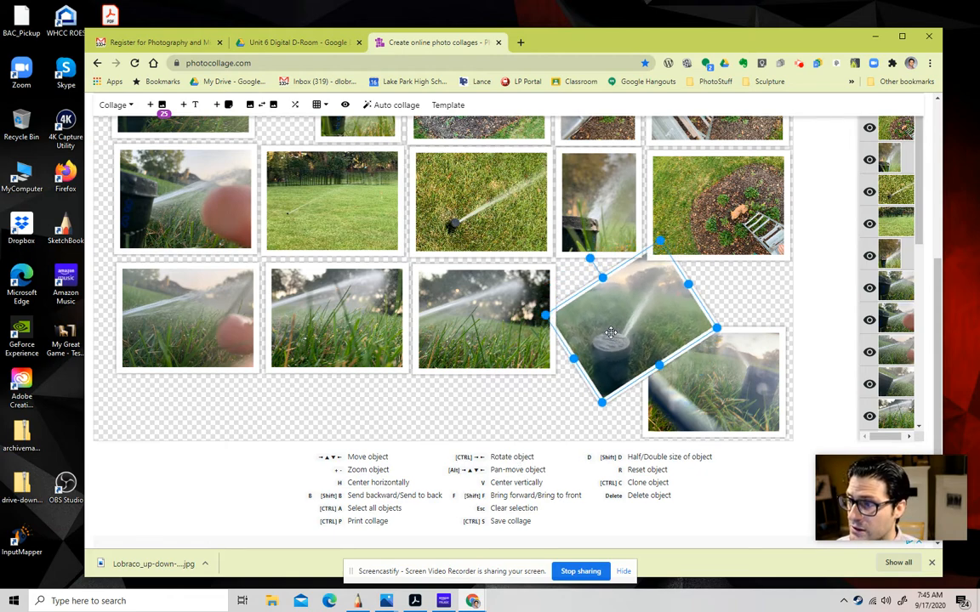
key(ctrl+Left)
key(ctrl+Left)
key(ctrl+Left)
key(ctrl+Left)
key(ctrl+Left)
key(ctrl+Left)
key(ctrl+Left)
key(ctrl+Left)
key(ctrl+Left)
key(ctrl+Left)
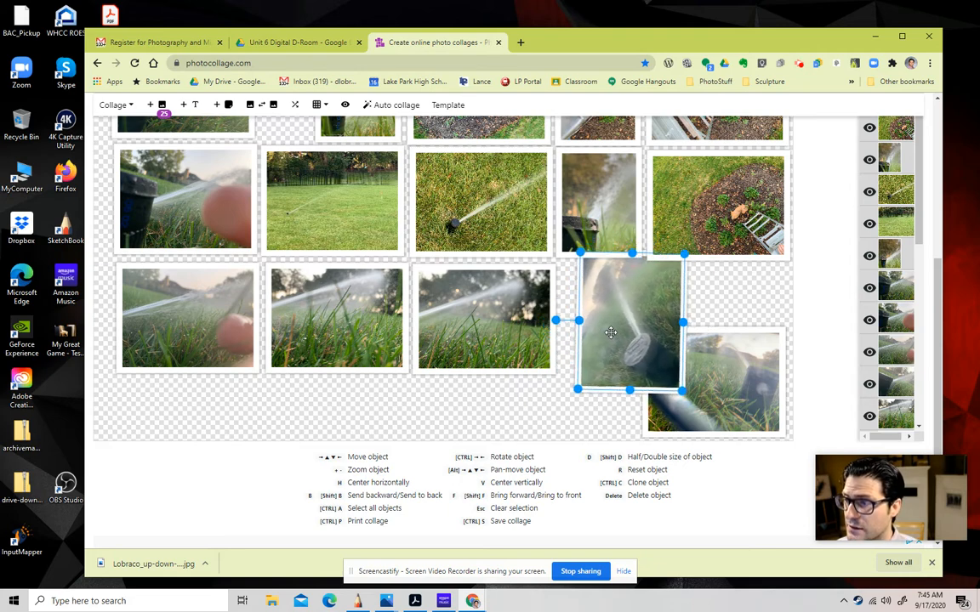
key(ctrl+Left)
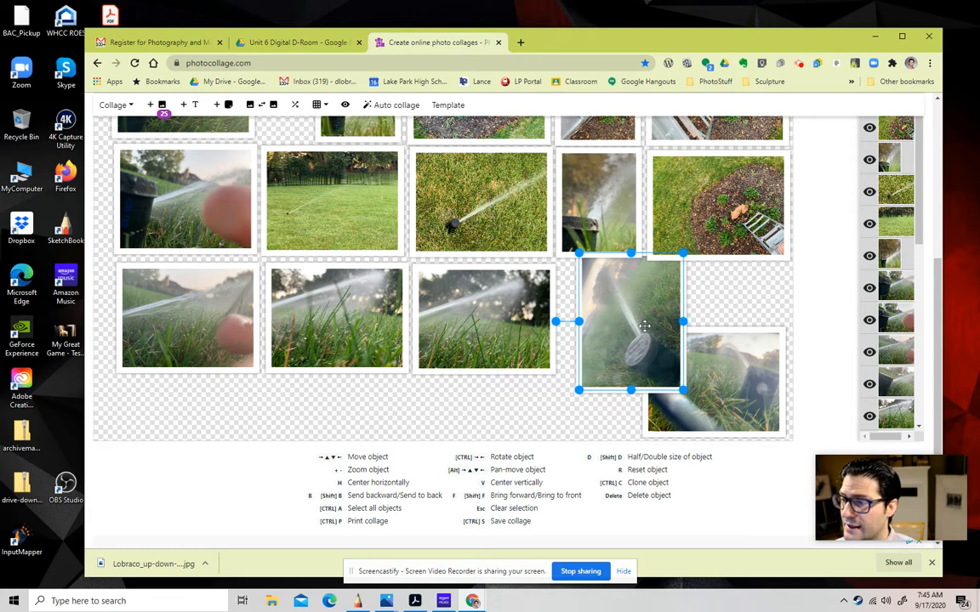
drag(632, 327, 615, 341)
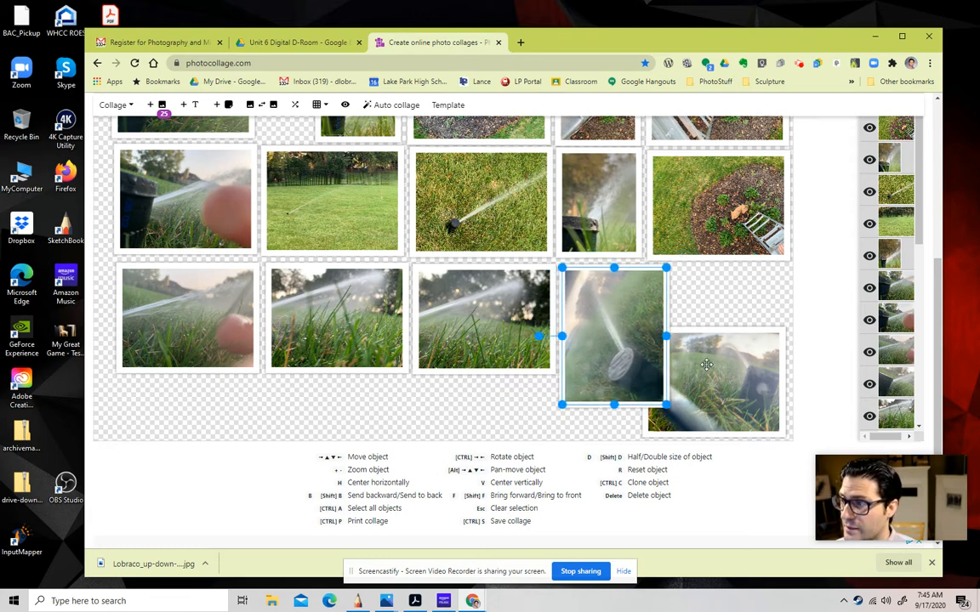
- Rotate the blurry close-up photo 90° counterclockwise and place it at the right end of the fourth row
click(725, 372)
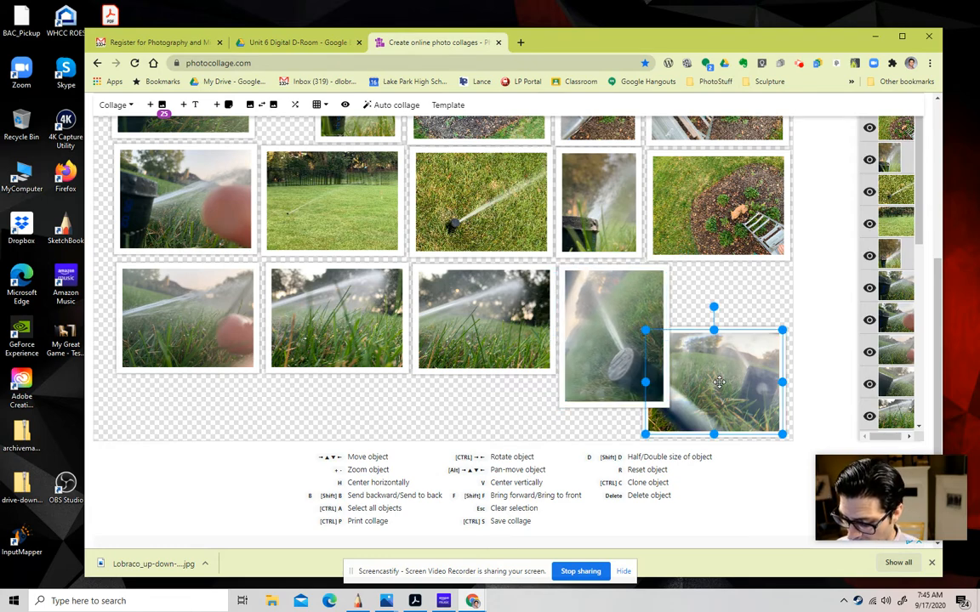
key(ctrl+Left)
key(ctrl+Left)
key(ctrl+Left)
key(ctrl+Left)
key(ctrl+Left)
key(ctrl+Left)
key(ctrl+Left)
key(ctrl+Left)
key(ctrl+Left)
key(ctrl+Left)
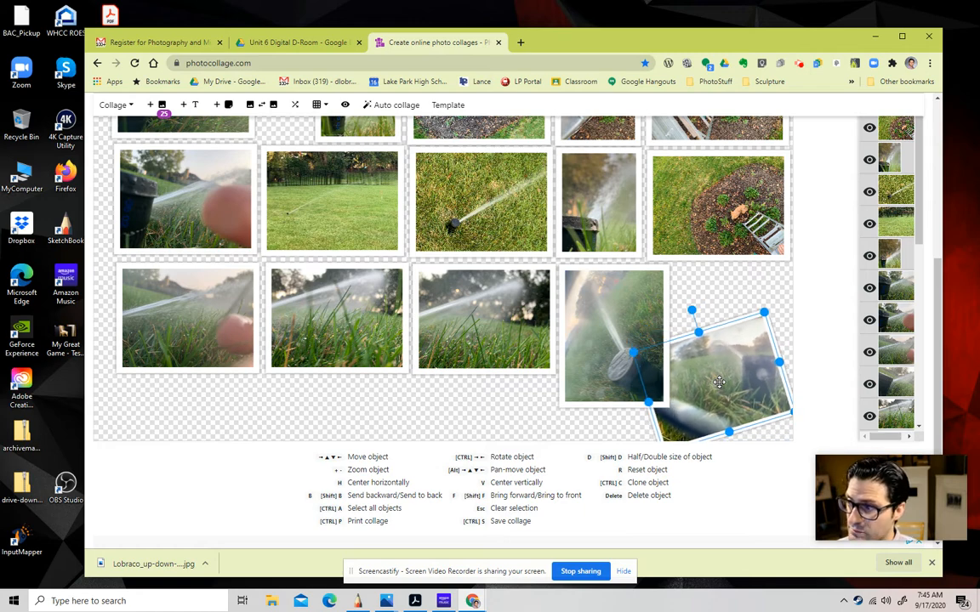
key(ctrl+Left)
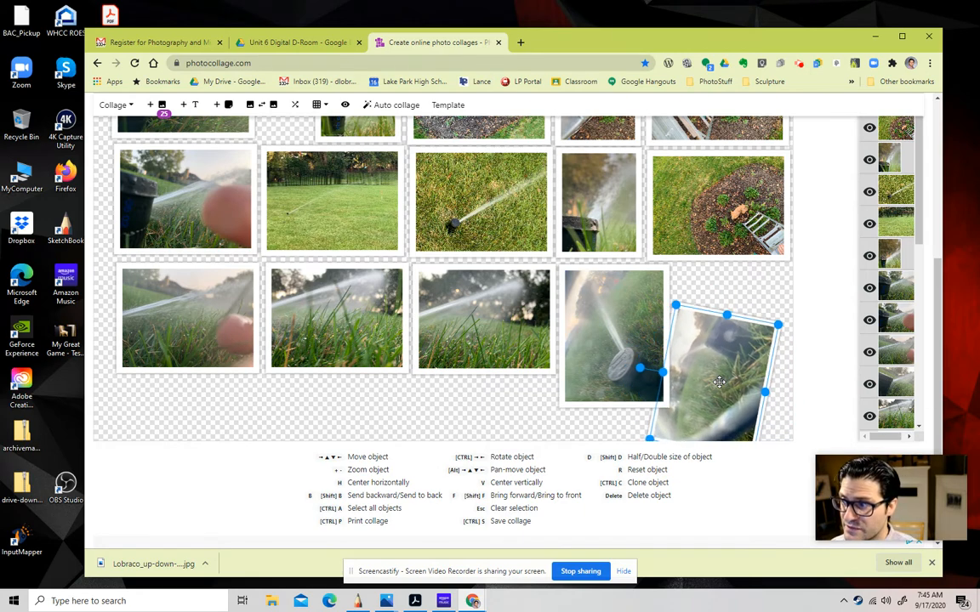
key(ctrl+Left)
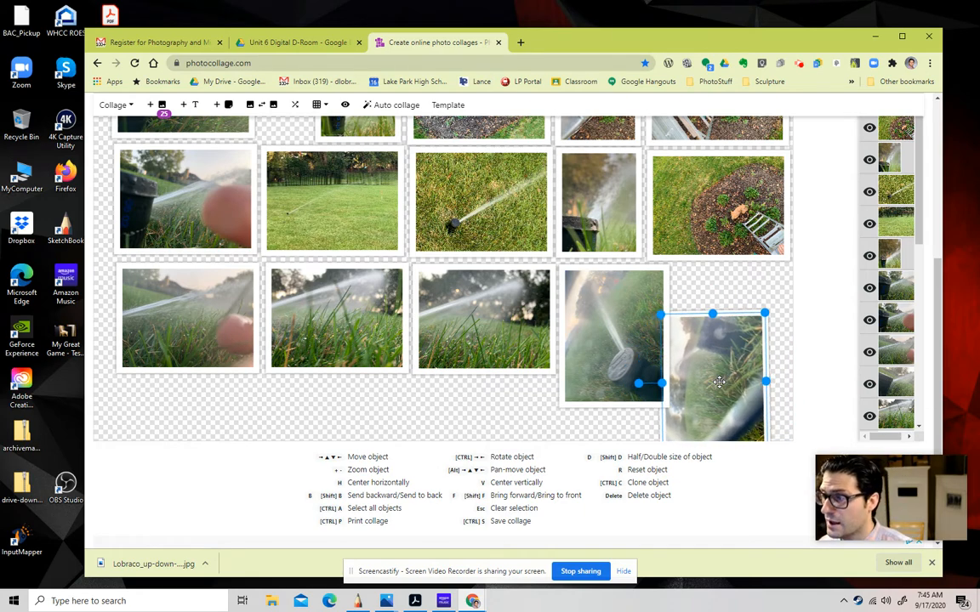
drag(713, 371, 737, 324)
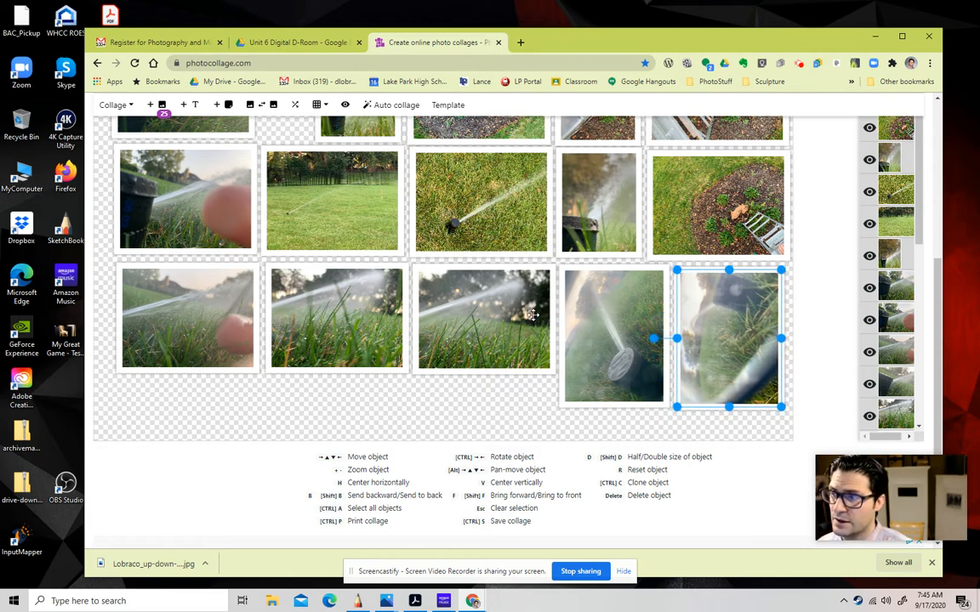
- Rotate the third photo in row four 90° counterclockwise and place it against the upright sprinkler-head photo
click(489, 321)
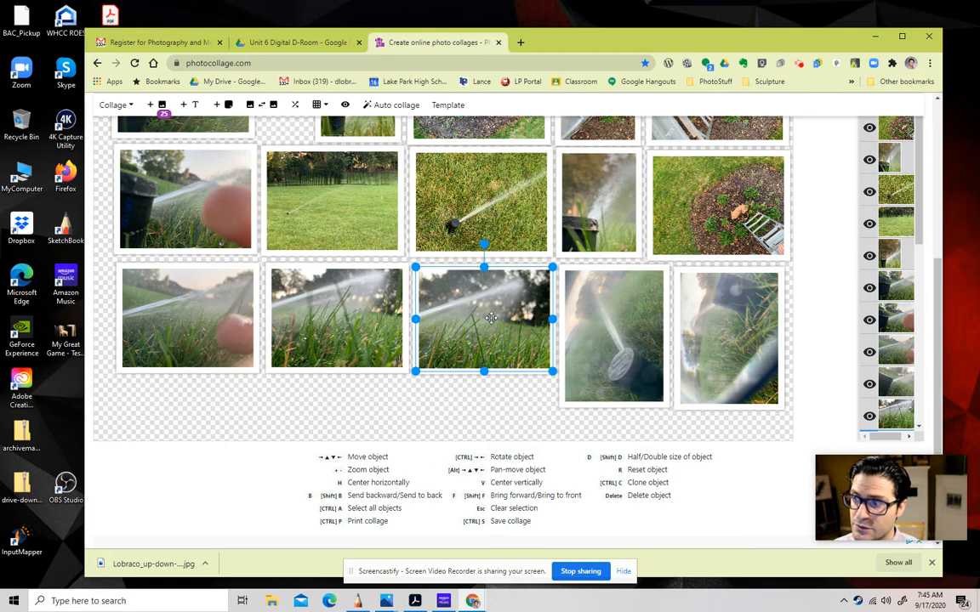
key(ctrl+Left)
key(ctrl+Left)
key(ctrl+Left)
key(ctrl+Left)
key(ctrl+Left)
key(ctrl+Left)
key(ctrl+Left)
key(ctrl+Left)
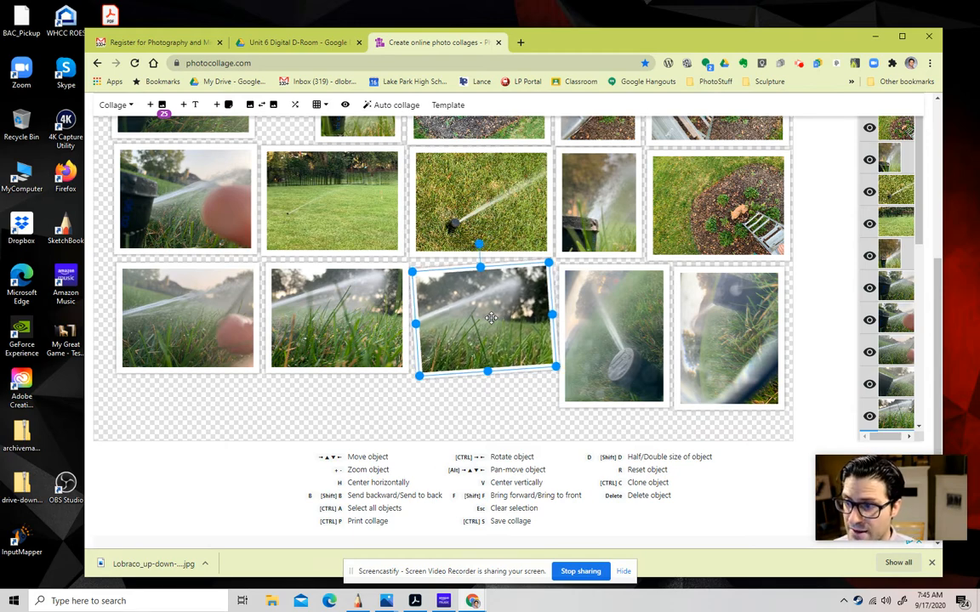
key(ctrl+Left)
key(ctrl+Left)
key(ctrl+Left)
key(ctrl+Left)
key(ctrl+Left)
key(ctrl+Left)
key(ctrl+Left)
key(ctrl+Left)
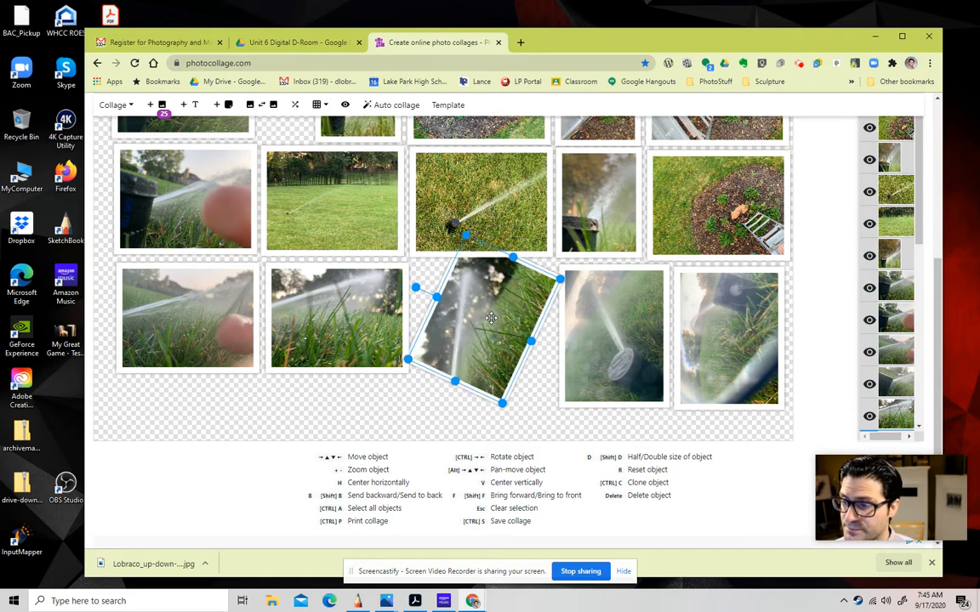
key(ctrl+Left)
key(ctrl+Left)
key(ctrl+Left)
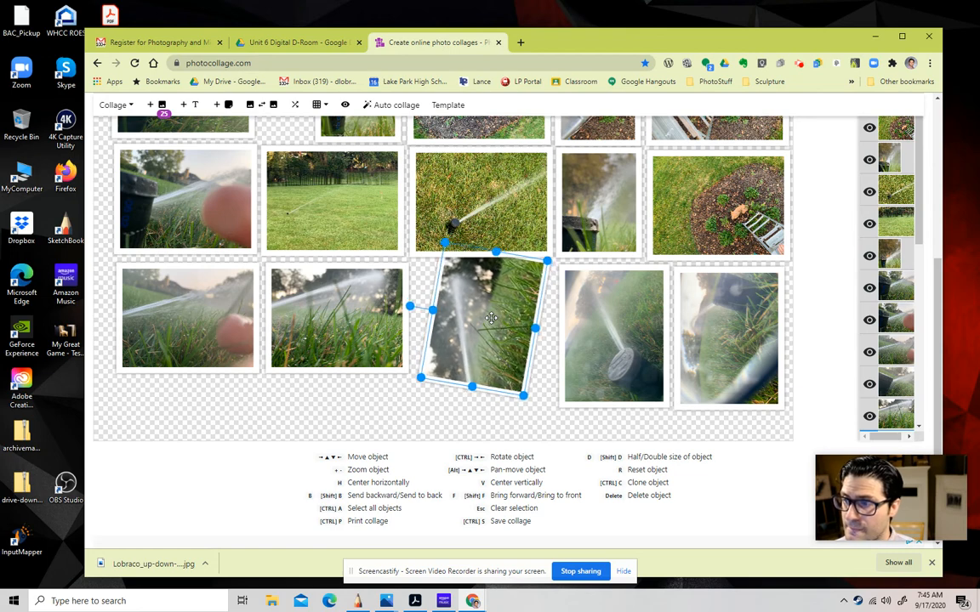
key(ctrl+Left)
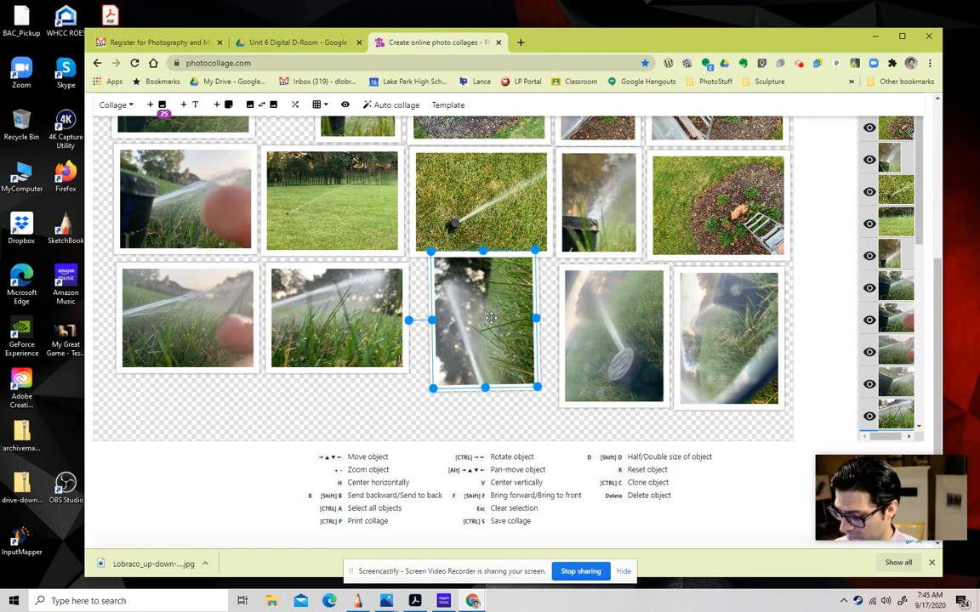
key(ctrl+Left)
drag(499, 312, 515, 327)
- Rotate the second fourth-row photo, the spray over tall grass, to portrait and place it beside the other upright spray photo
click(362, 317)
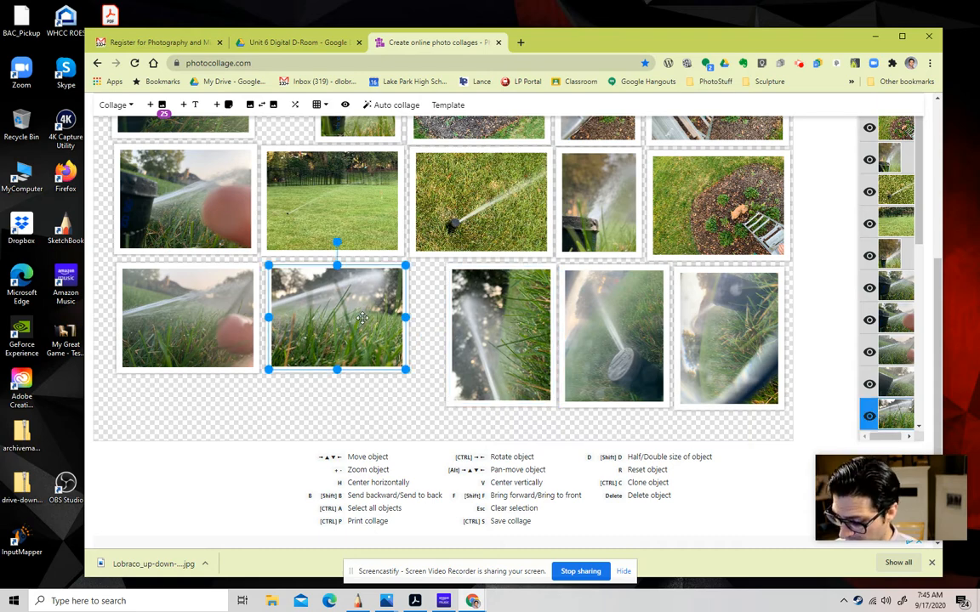
key(ctrl+Left)
key(ctrl+Left)
key(ctrl+Left)
key(ctrl+Left)
key(ctrl+Left)
key(ctrl+Left)
key(ctrl+Left)
key(ctrl+Left)
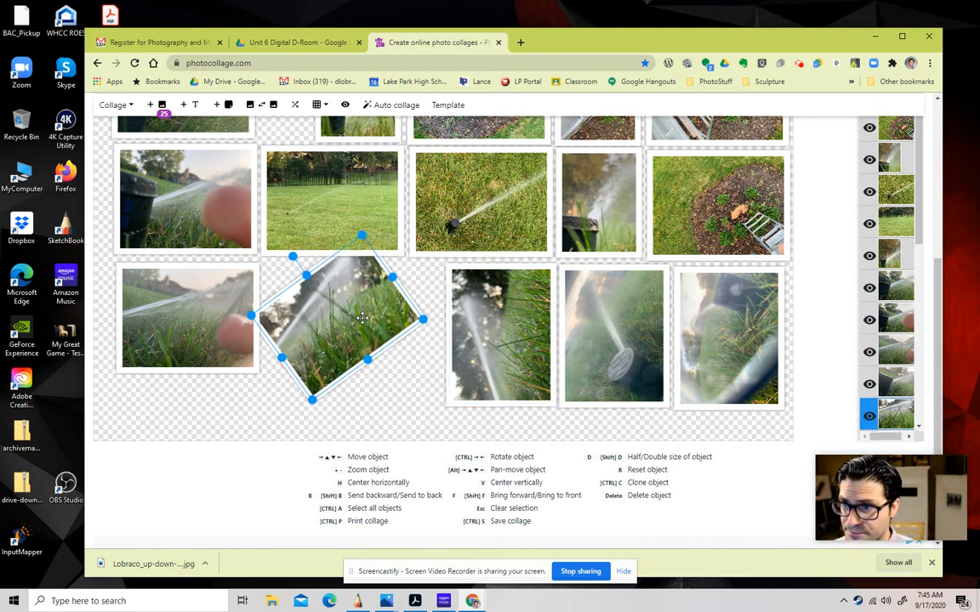
key(ctrl+Right)
key(ctrl+Right)
key(ctrl+Right)
key(ctrl+Right)
key(ctrl+Right)
key(ctrl+Right)
key(ctrl+Right)
key(ctrl+Right)
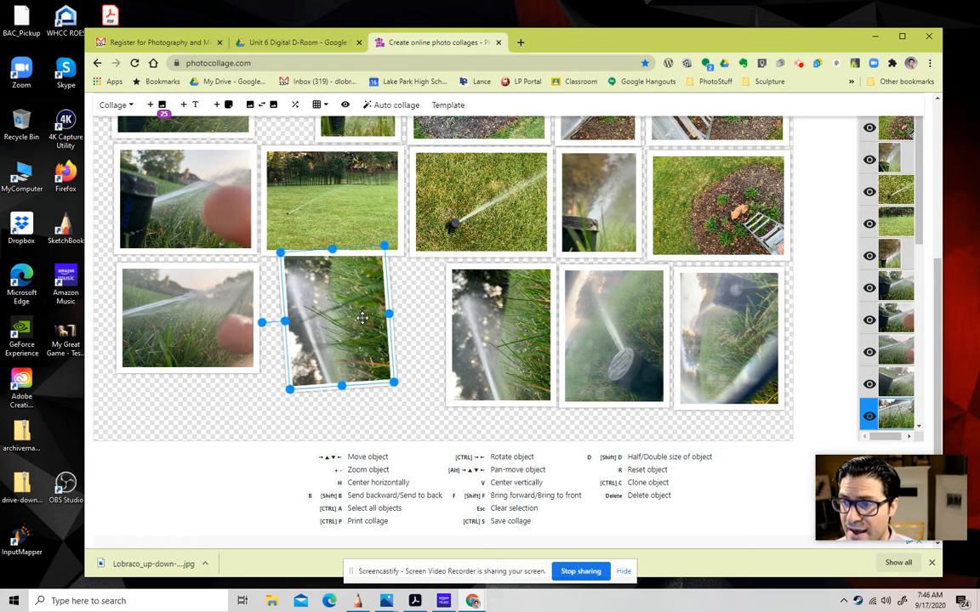
key(ctrl+Right)
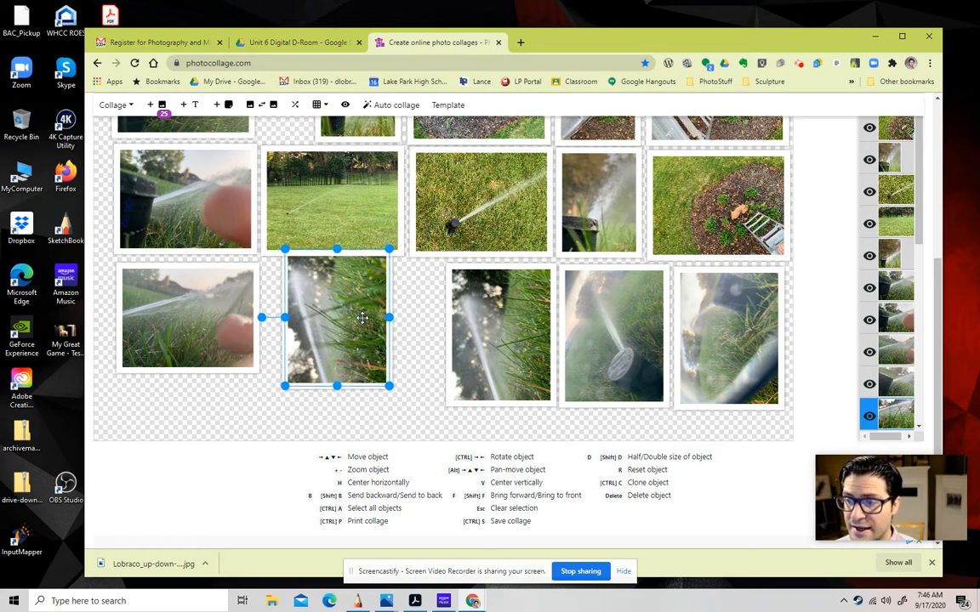
drag(349, 306, 400, 326)
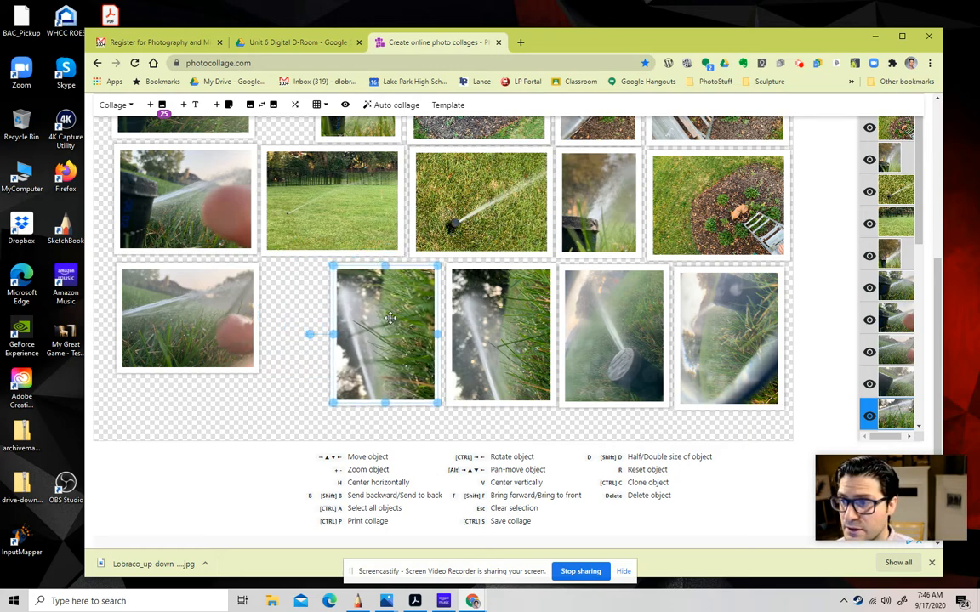
- Rotate the fourth row's fingertip photo 90° counterclockwise and close it up against the upright grass-spray photos
click(252, 352)
key(ctrl+Left)
key(ctrl+Left)
key(ctrl+Left)
key(ctrl+Left)
key(ctrl+Left)
key(ctrl+Left)
key(ctrl+Left)
key(ctrl+Left)
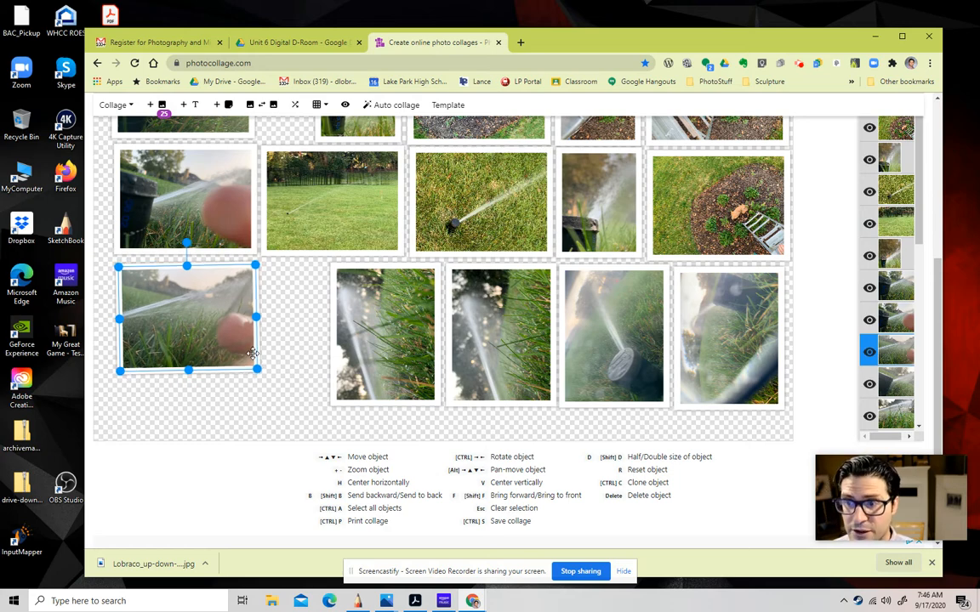
key(ctrl+Left)
key(ctrl+Left)
key(ctrl+Left)
key(ctrl+Left)
key(ctrl+Left)
key(ctrl+Left)
key(ctrl+Left)
key(ctrl+Left)
key(ctrl+Left)
key(ctrl+Left)
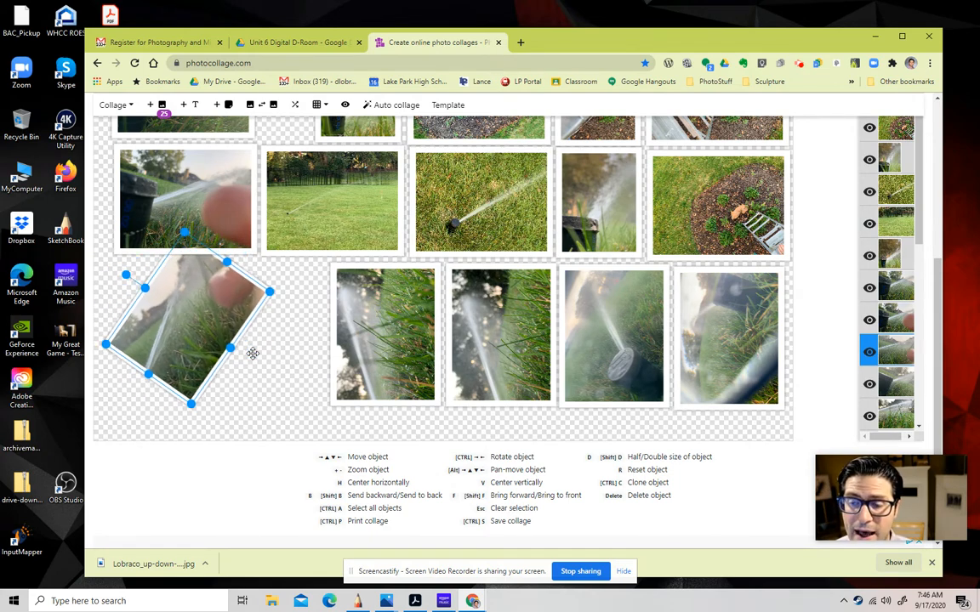
key(ctrl+Left)
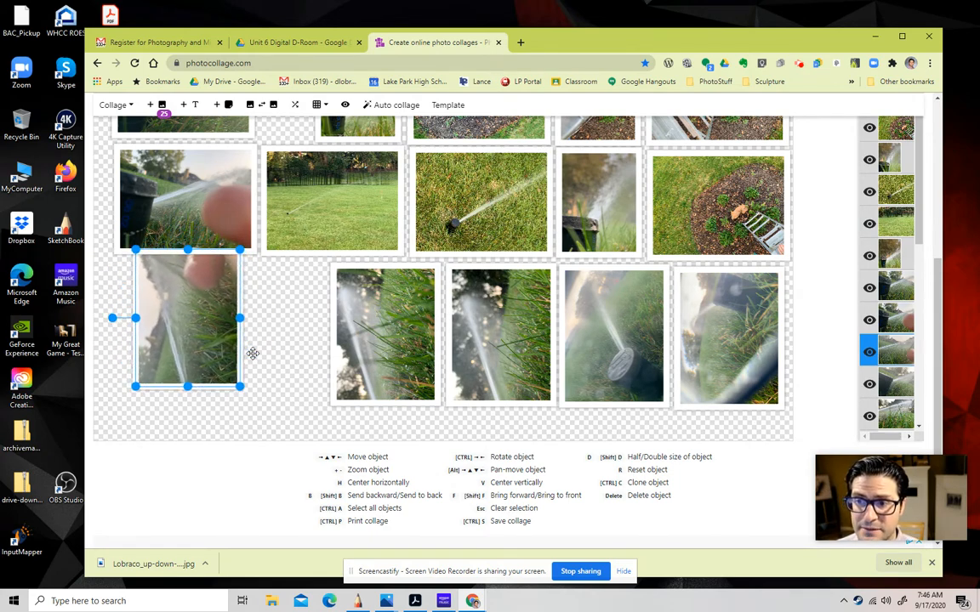
drag(221, 307, 281, 313)
- Rotate the third row's fingertip sprinkler photo 90° counterclockwise and move it to the left end of row four
scroll(281, 313, up, 5)
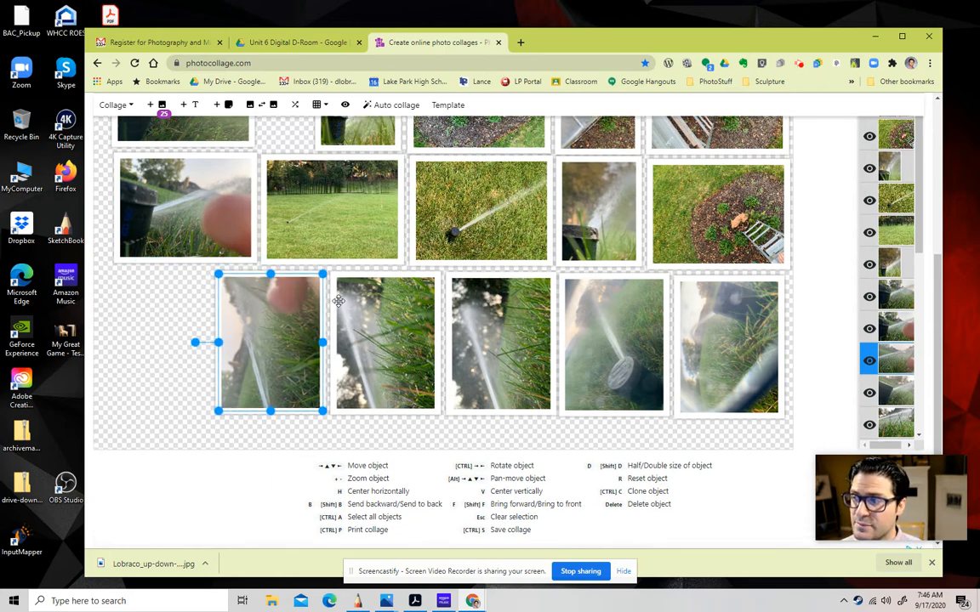
scroll(284, 311, down, 4)
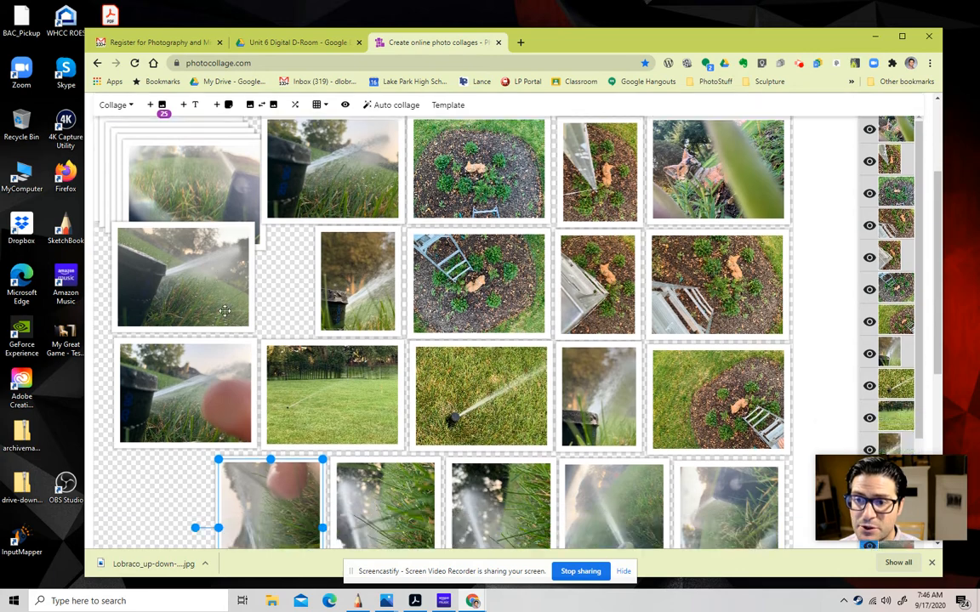
click(214, 263)
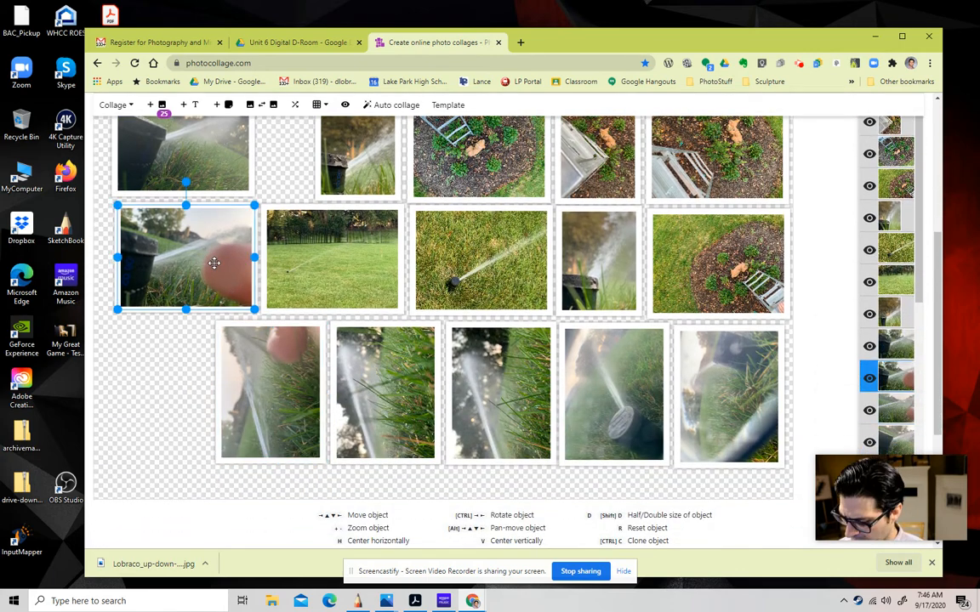
key(ctrl+Left)
key(ctrl+Left)
key(ctrl+Left)
key(ctrl+Left)
key(ctrl+Left)
key(ctrl+Left)
key(ctrl+Left)
key(ctrl+Left)
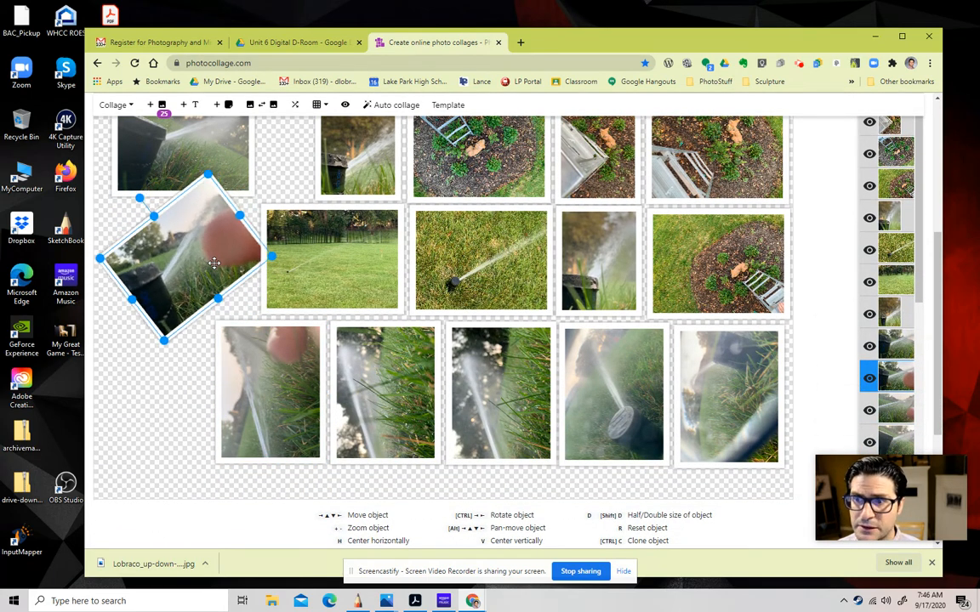
key(ctrl+Left)
key(ctrl+Left)
key(ctrl+Left)
key(ctrl+Left)
key(ctrl+Left)
key(ctrl+Left)
key(ctrl+Left)
key(ctrl+Left)
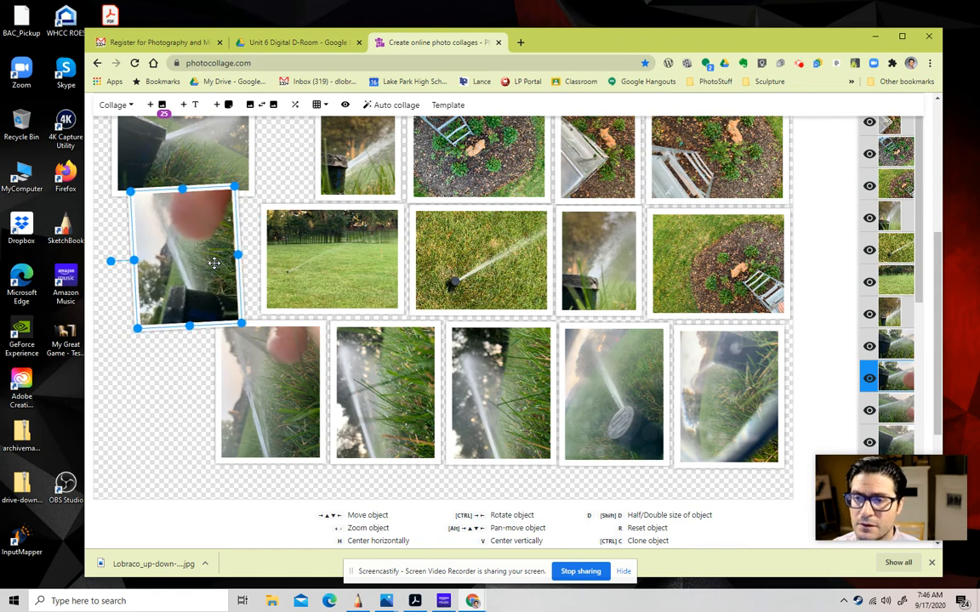
key(ctrl+Left)
key(ctrl+Left)
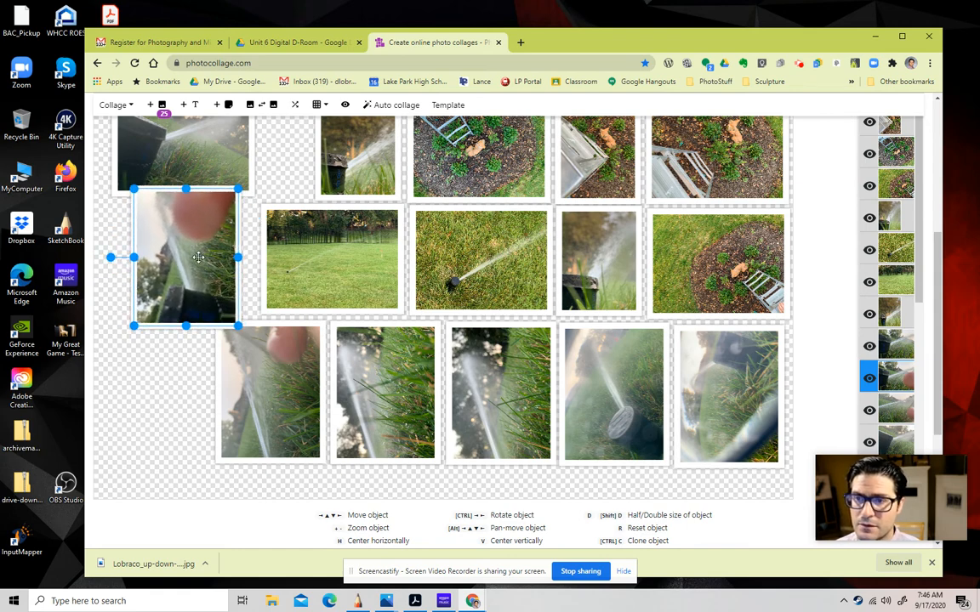
drag(193, 279, 162, 374)
- Move the dark sprinkler-box photo to the left end of row three and the next stacked photo beside row two's portrait sprinkler
scroll(242, 262, up, 1)
drag(205, 291, 202, 407)
drag(212, 185, 241, 255)
scroll(199, 262, up, 1)
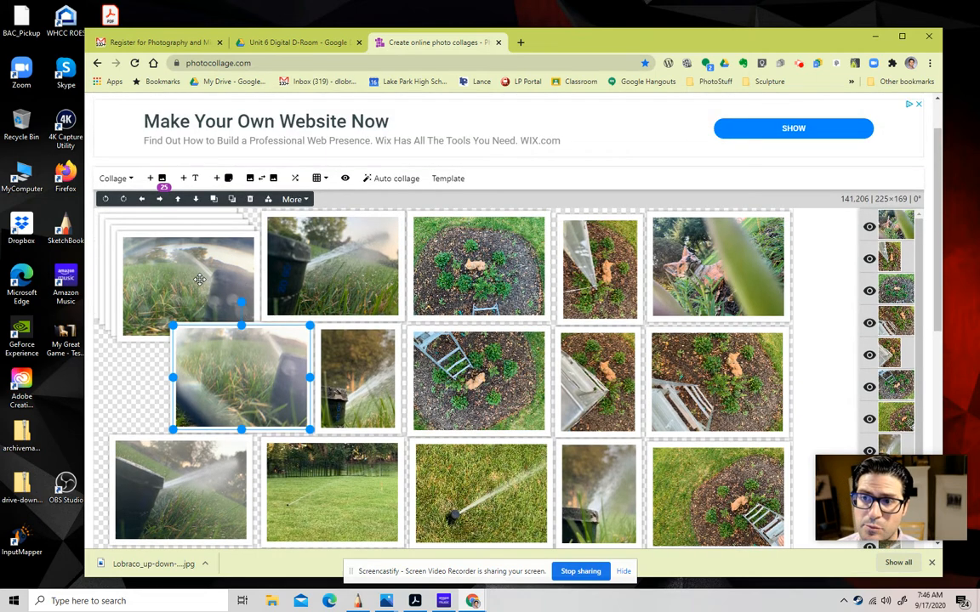
- Set the collage background to solid white
click(131, 179)
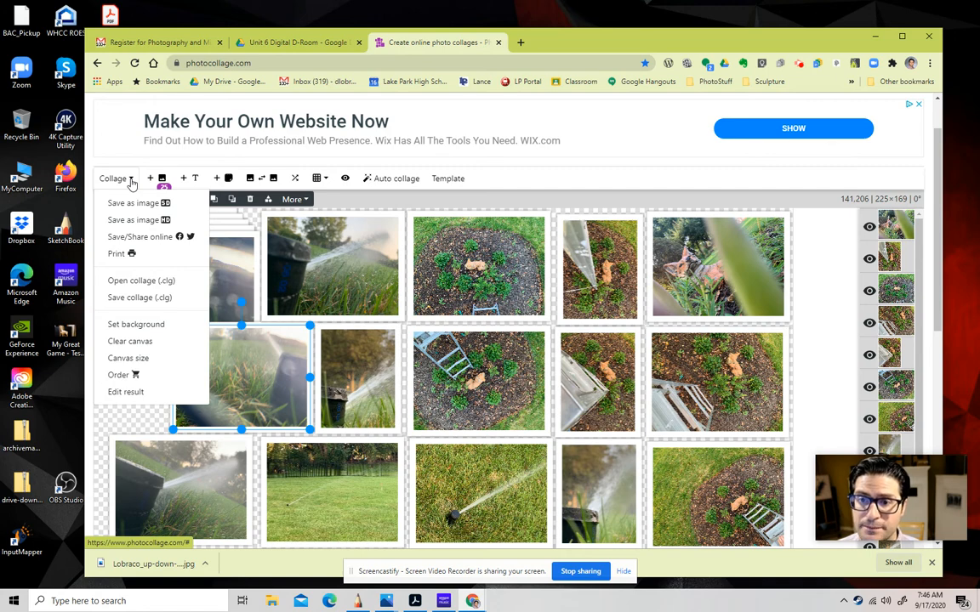
click(135, 324)
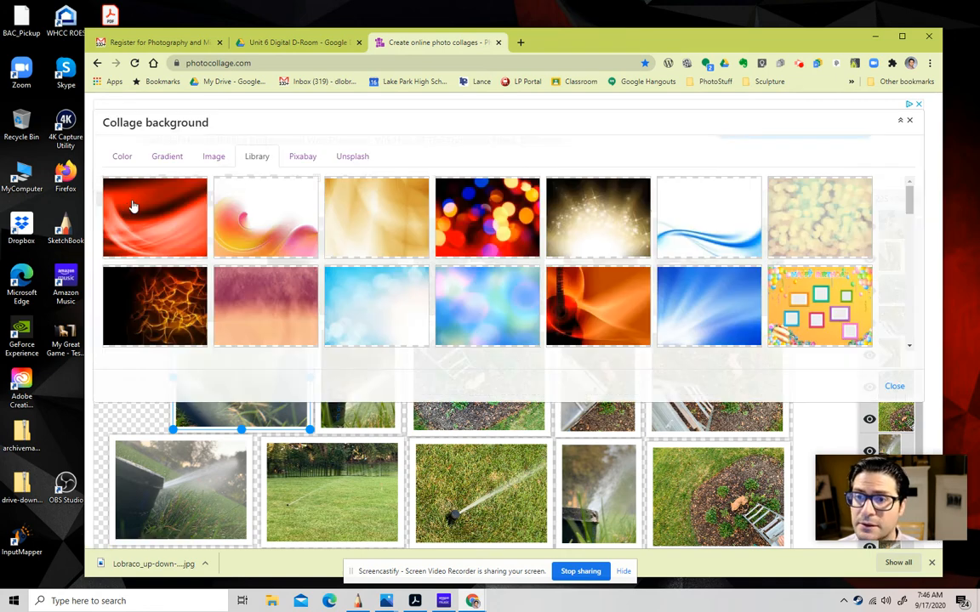
click(121, 157)
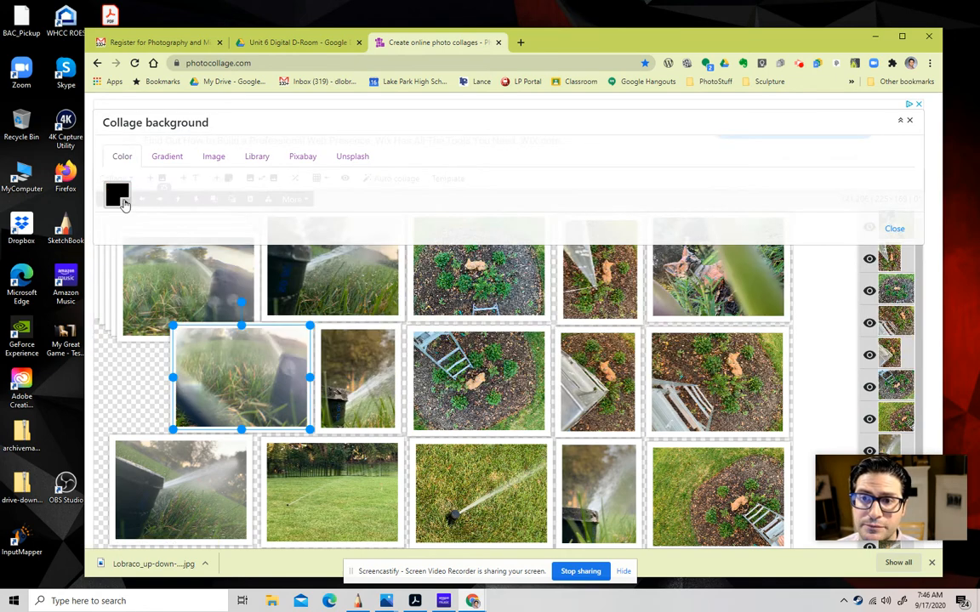
click(123, 200)
click(129, 309)
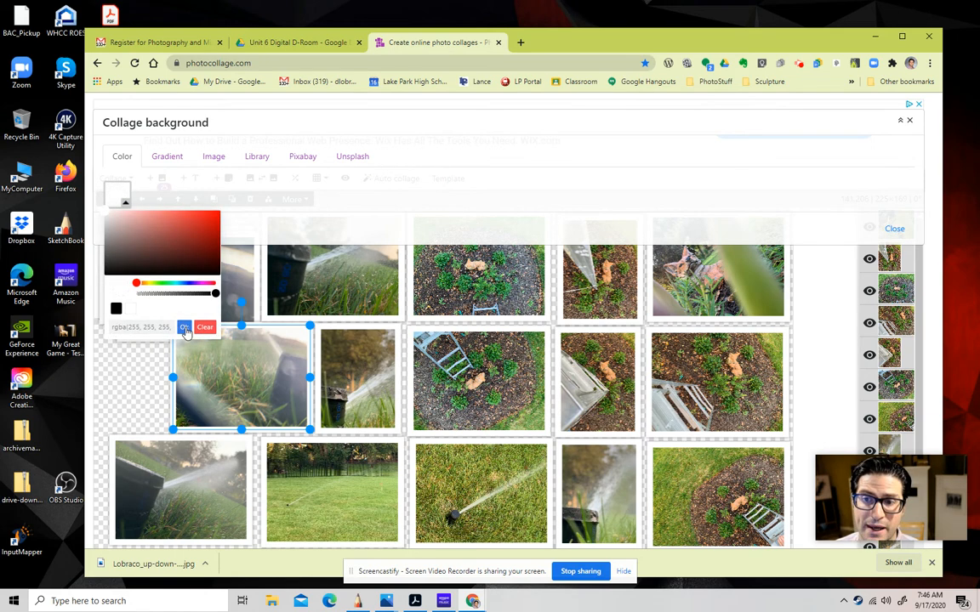
click(185, 328)
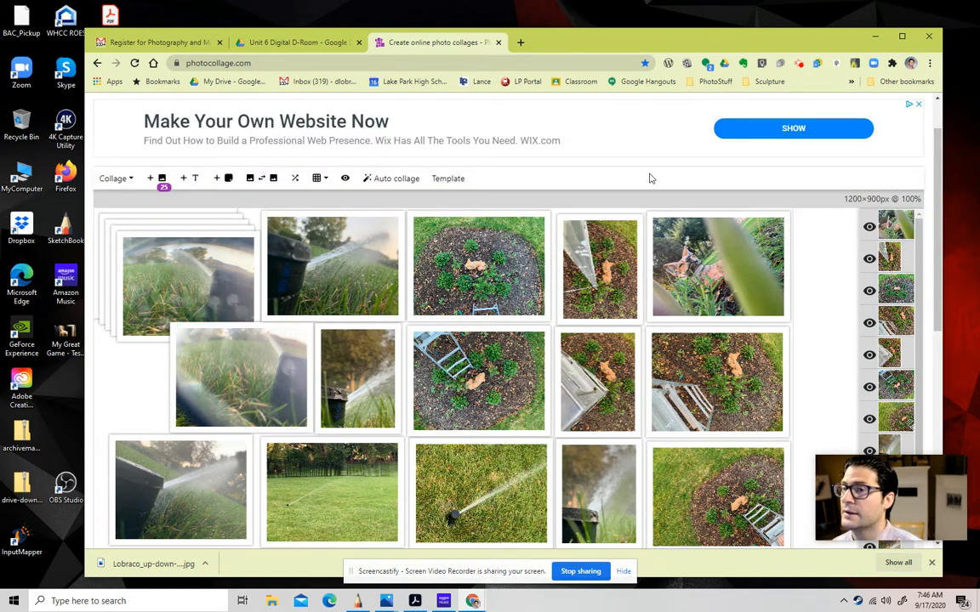
- Add a text object to the collage and place it just below the fourth row's fingertip photos
click(195, 178)
scroll(338, 255, down, 2)
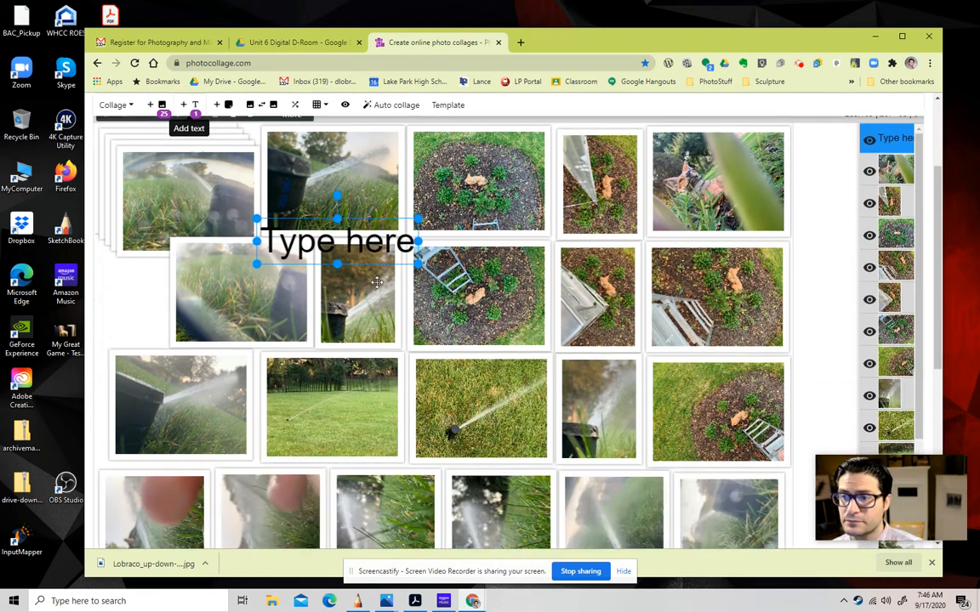
drag(357, 150, 225, 368)
scroll(328, 404, down, 1)
scroll(329, 404, down, 1)
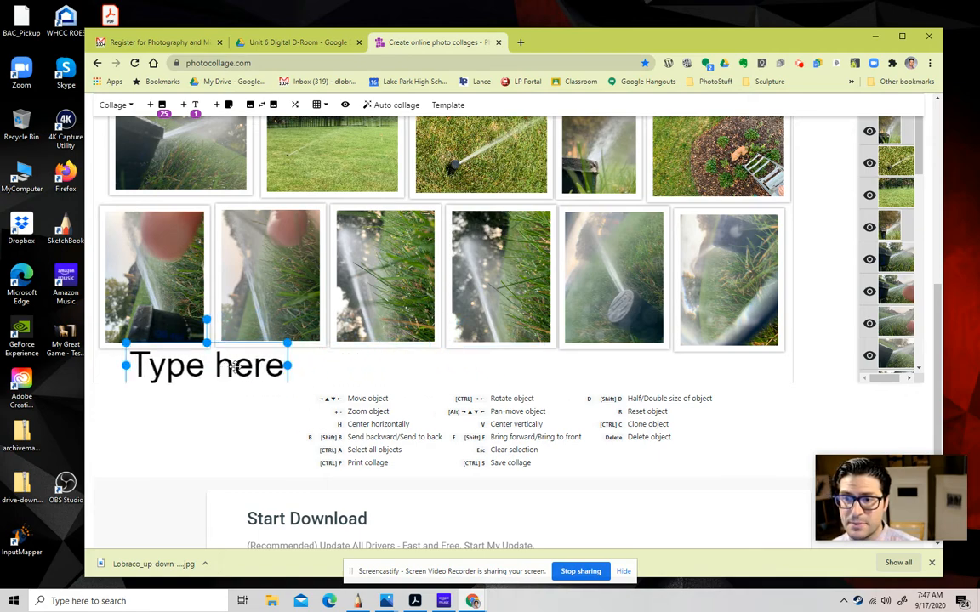
- Replace the placeholder text with a caption giving the photographer's surname followed by "- 9/14/2020 up,down,through"
double_click(226, 368)
drag(168, 177, 65, 170)
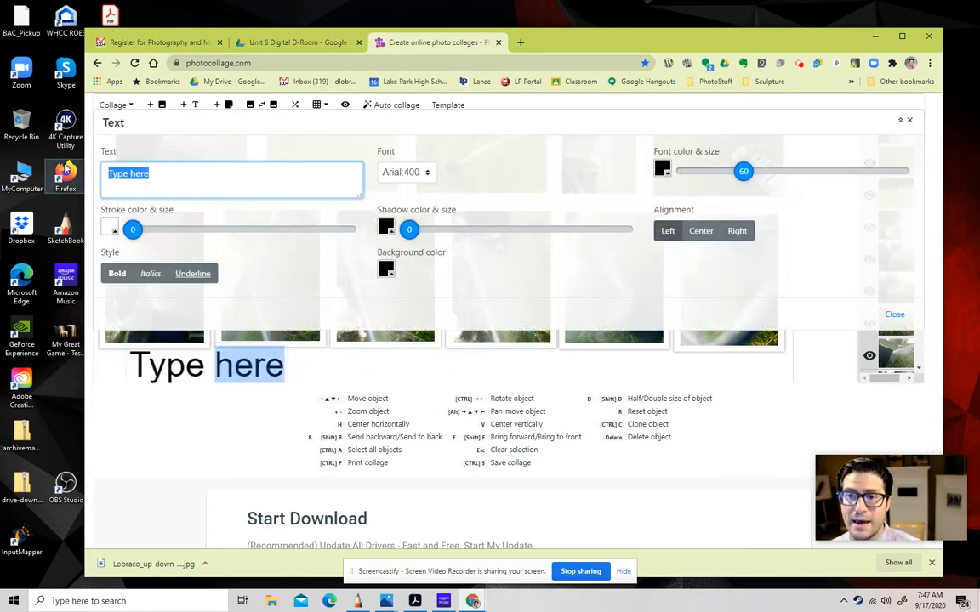
text(Lobrac)
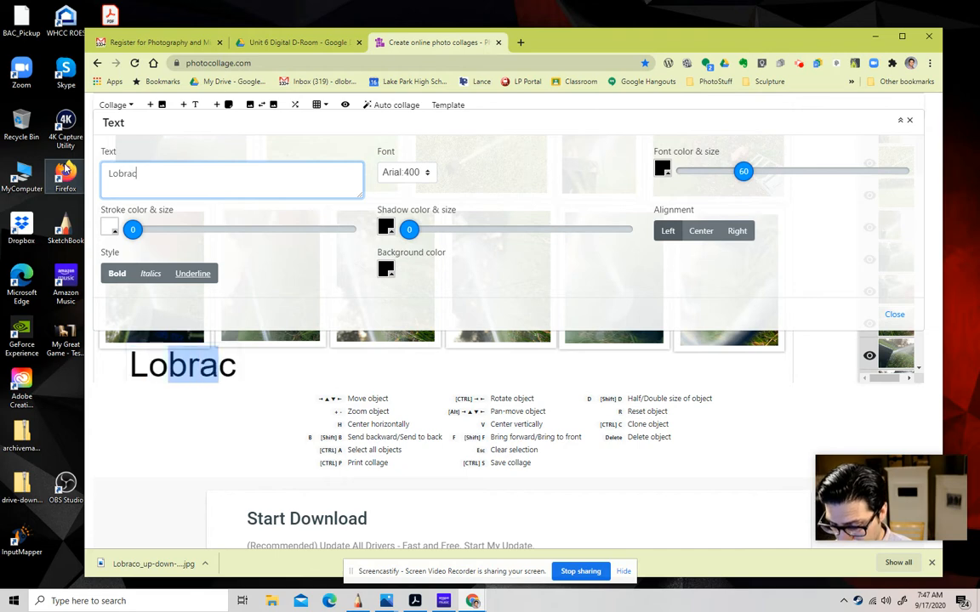
text(o- 9)
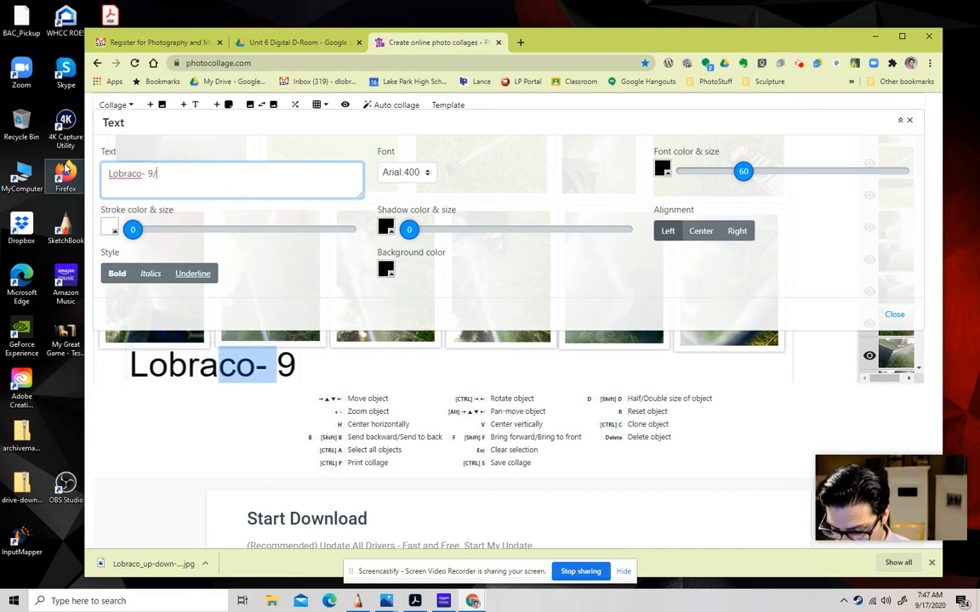
text(/14/2)
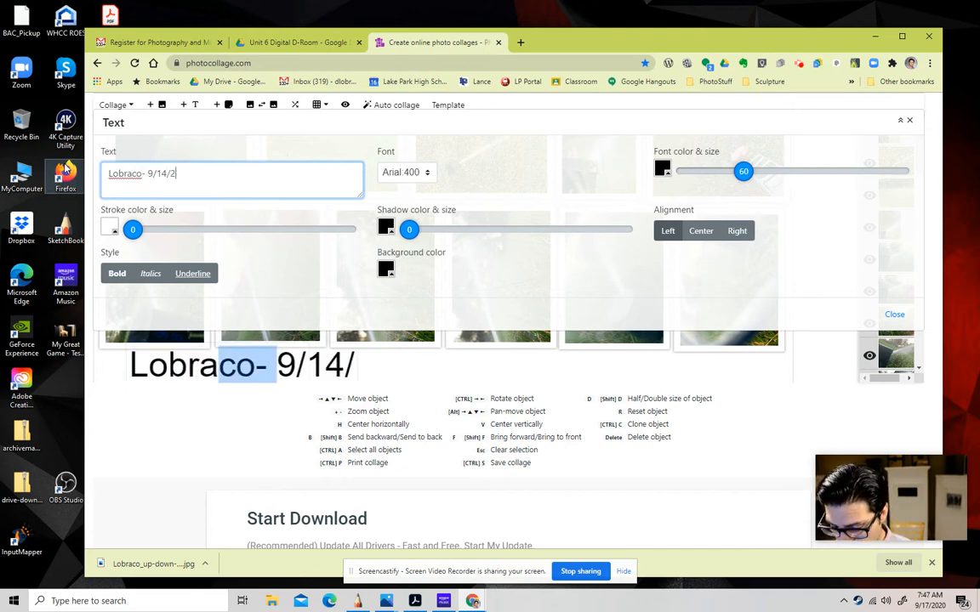
text(020)
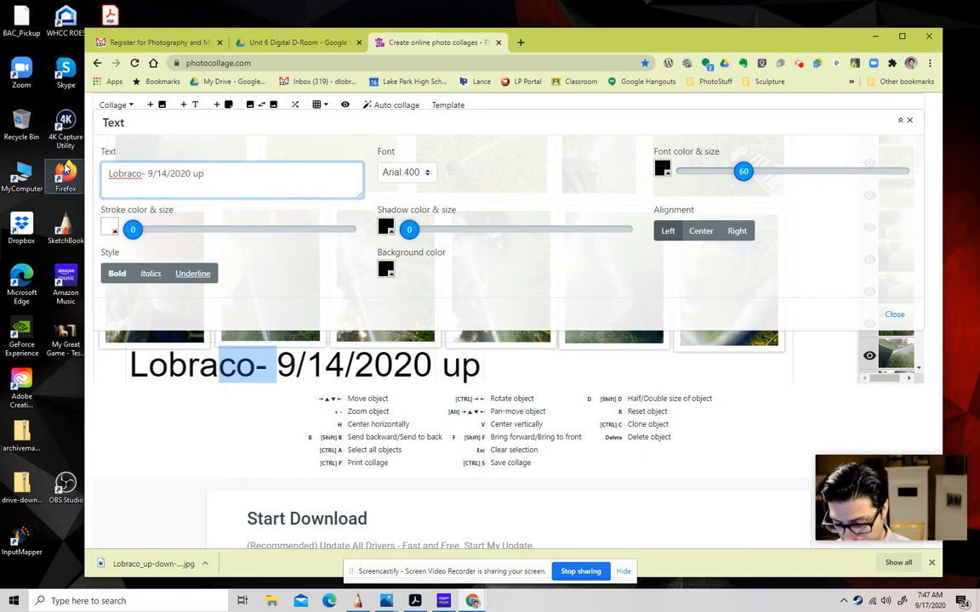
text(up,d)
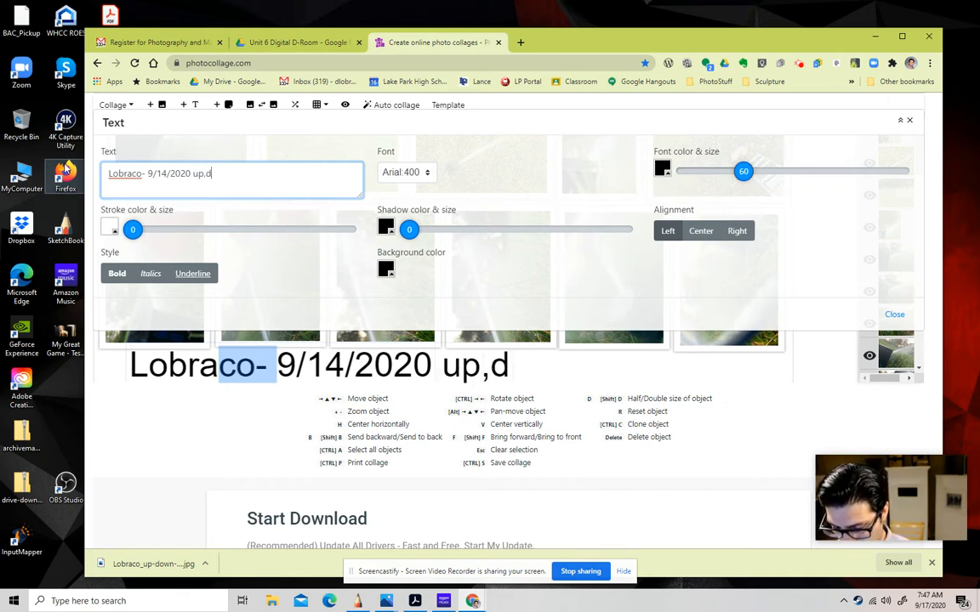
text(own,th)
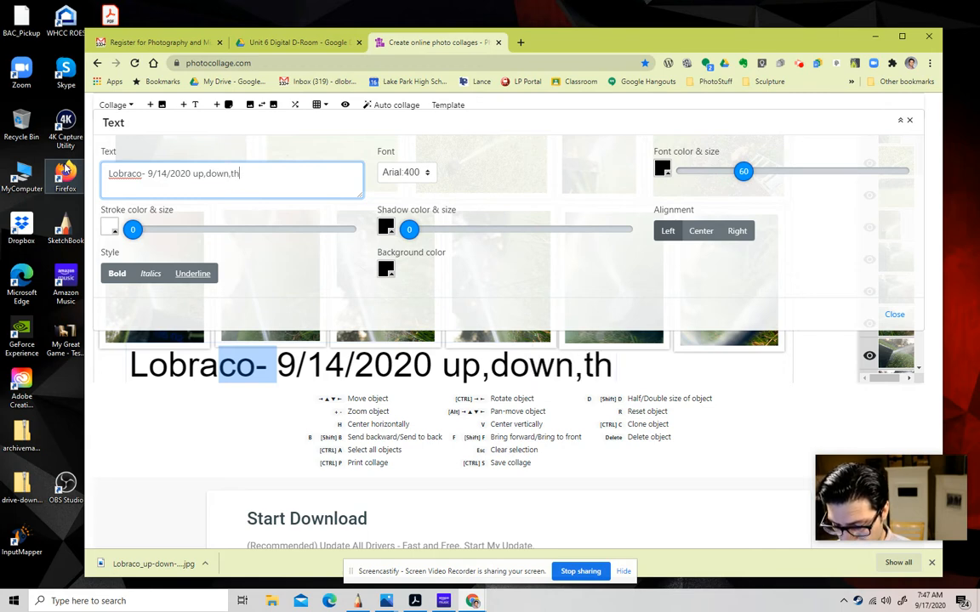
text(rough)
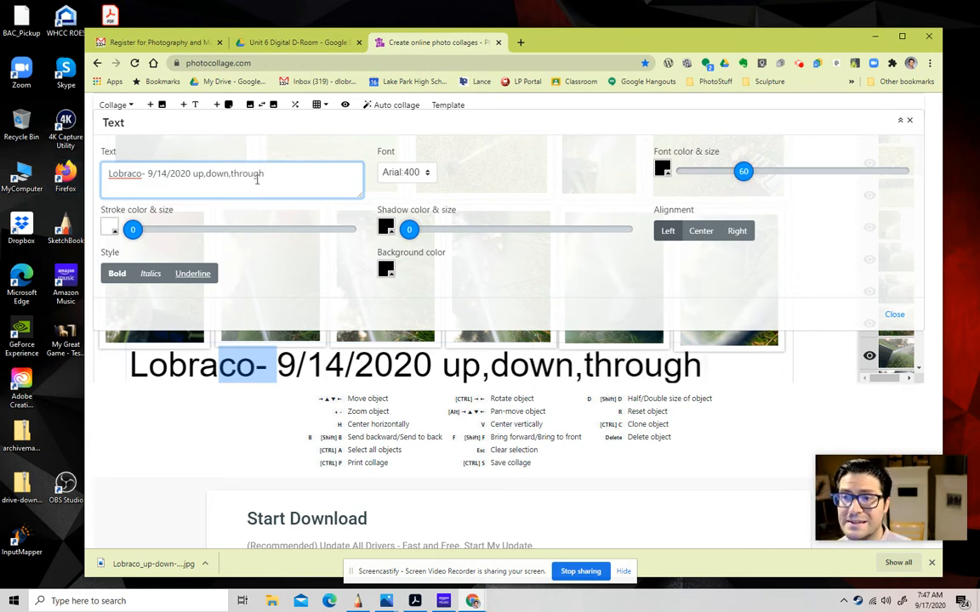
- Reduce the caption's font size to small lettering and move it slightly down, clear of the fourth-row photos
drag(743, 175, 697, 175)
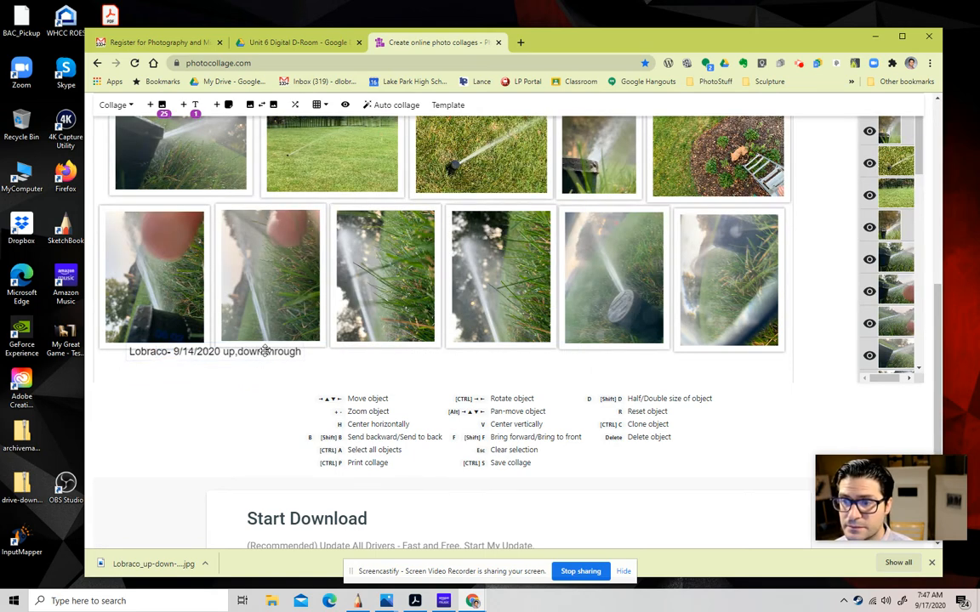
click(293, 353)
drag(293, 353, 291, 364)
click(336, 367)
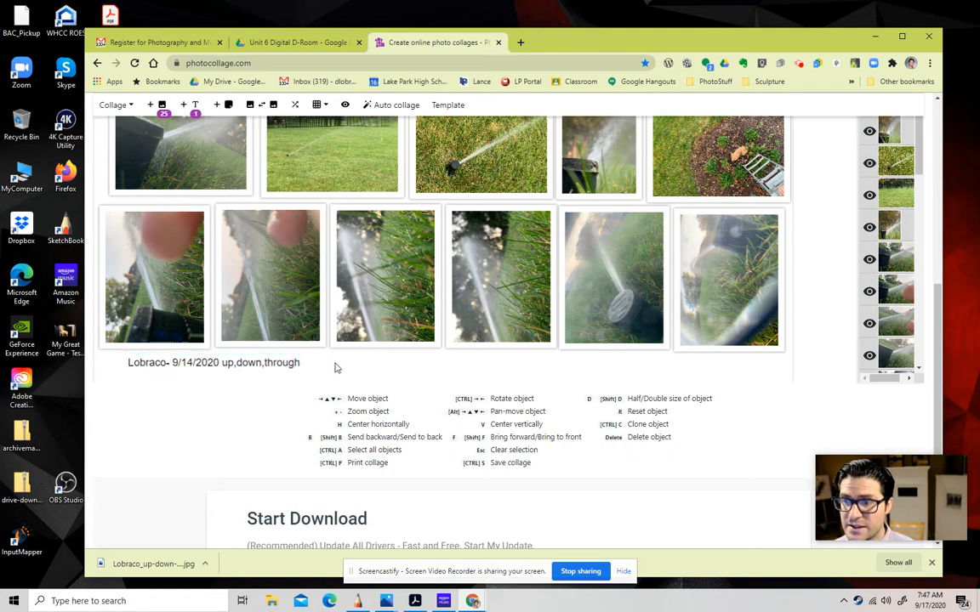
- Export the collage as an HD JPG image, adding 1 to the end of the file name so it ends in "up-down-throughProof1"
scroll(173, 337, up, 5)
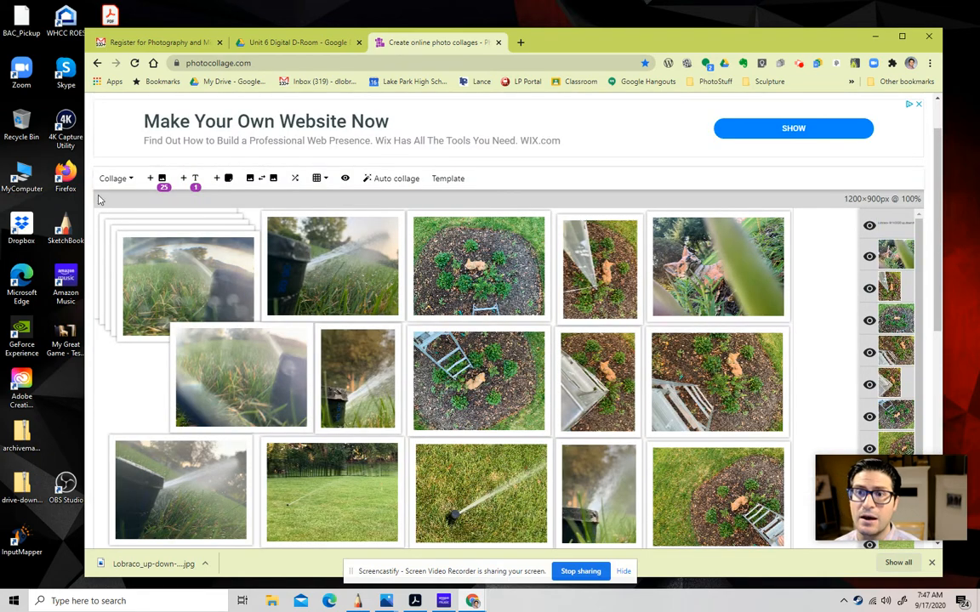
click(117, 178)
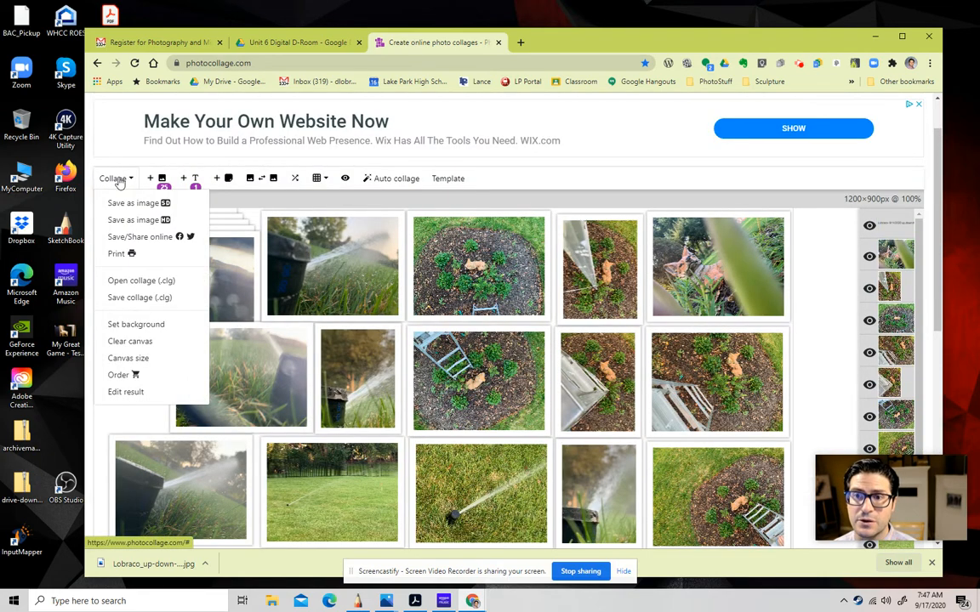
click(134, 222)
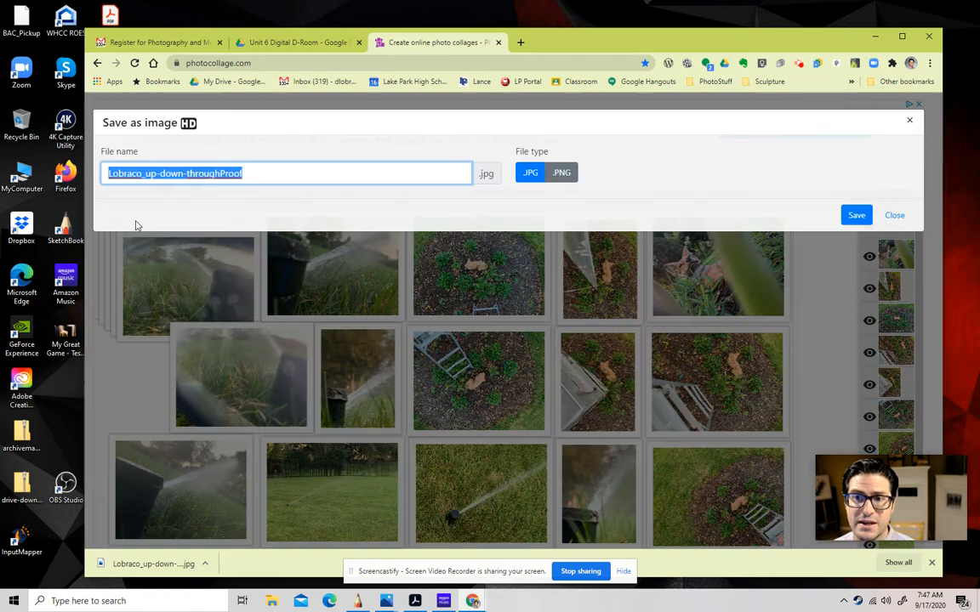
click(248, 176)
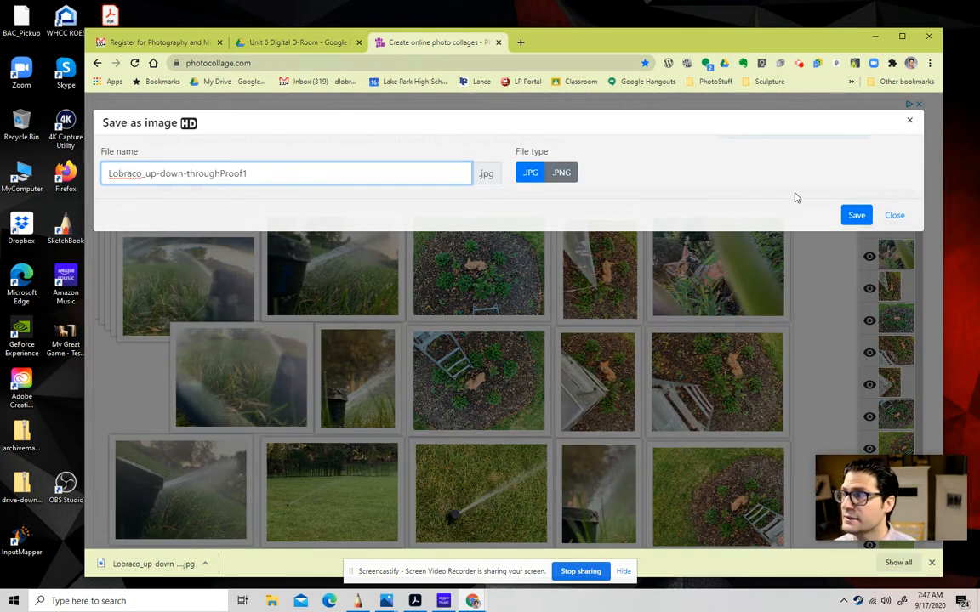
click(858, 215)
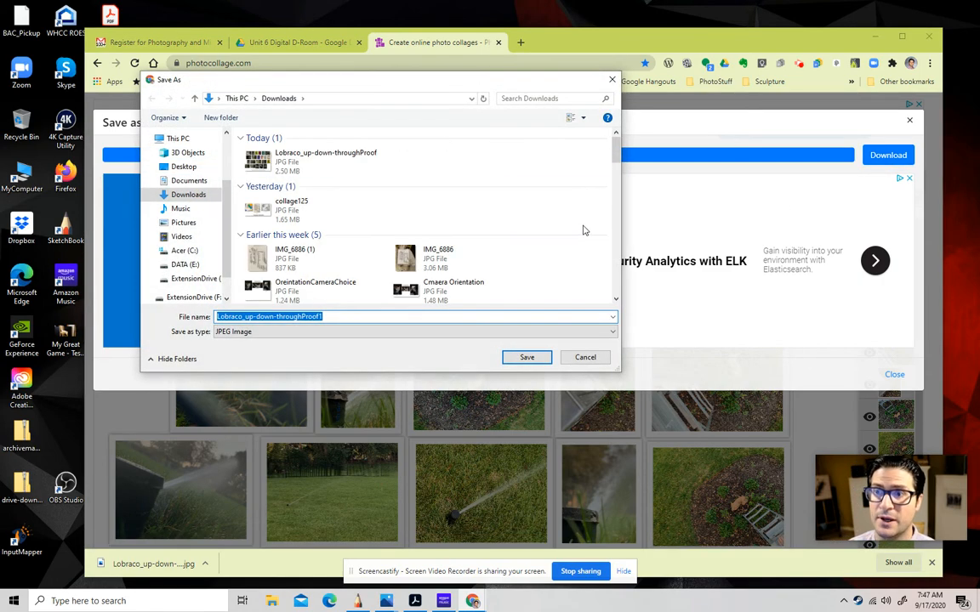
- Save the downloaded collage image in the UpDownThrough folder under Creative Cloud Files > imagesForphotoclasses
scroll(189, 183, up, 2)
click(197, 163)
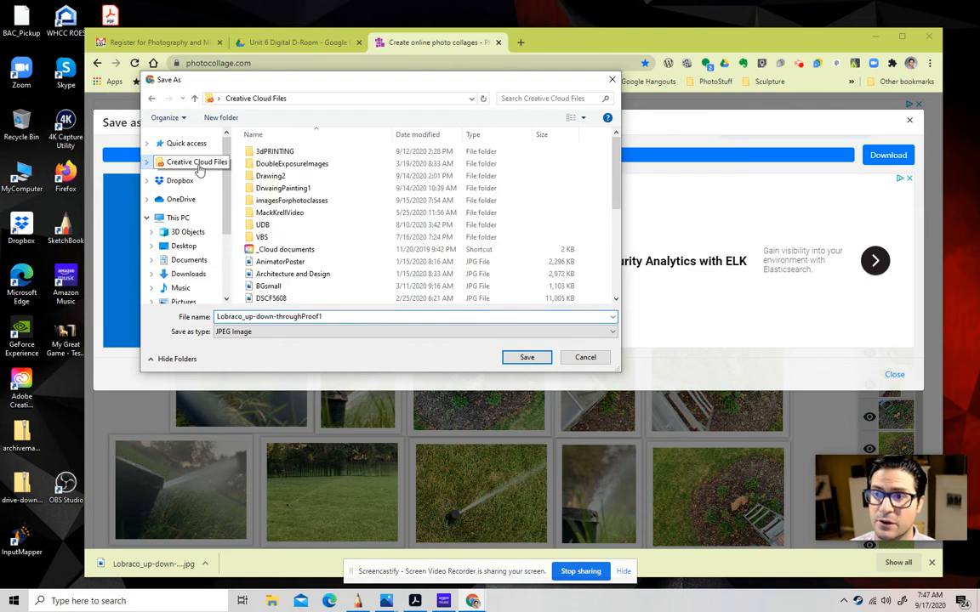
double_click(291, 201)
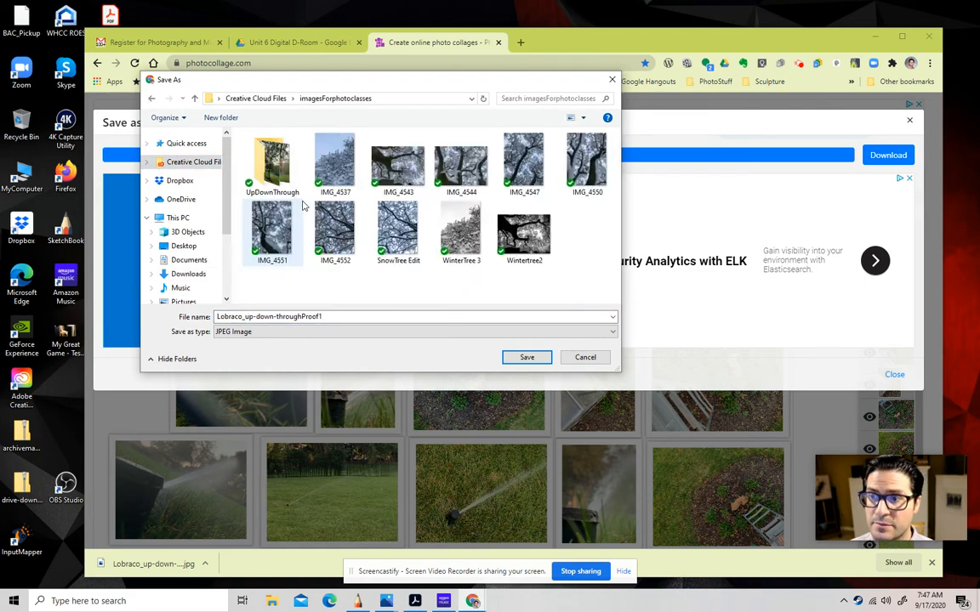
double_click(274, 170)
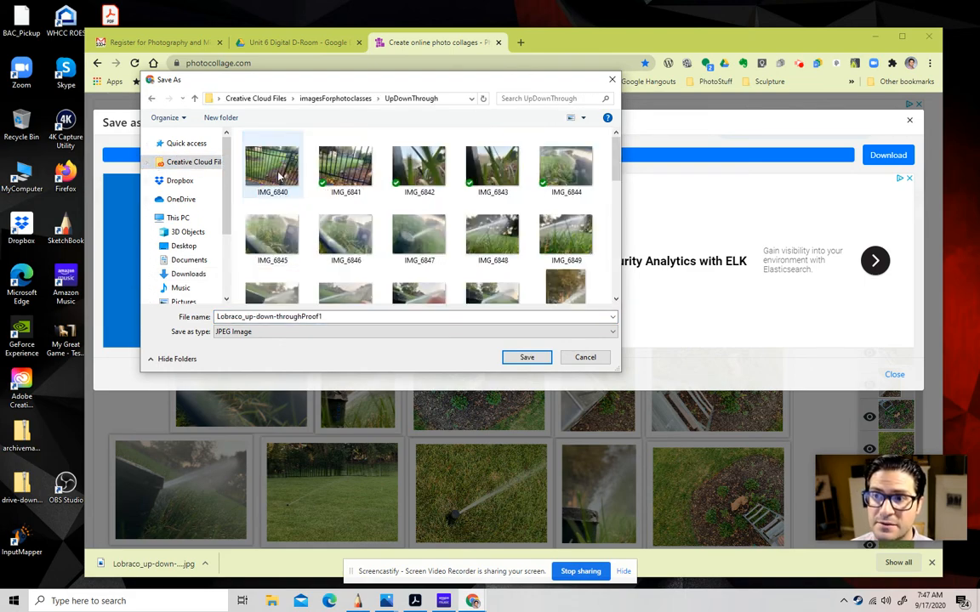
click(526, 358)
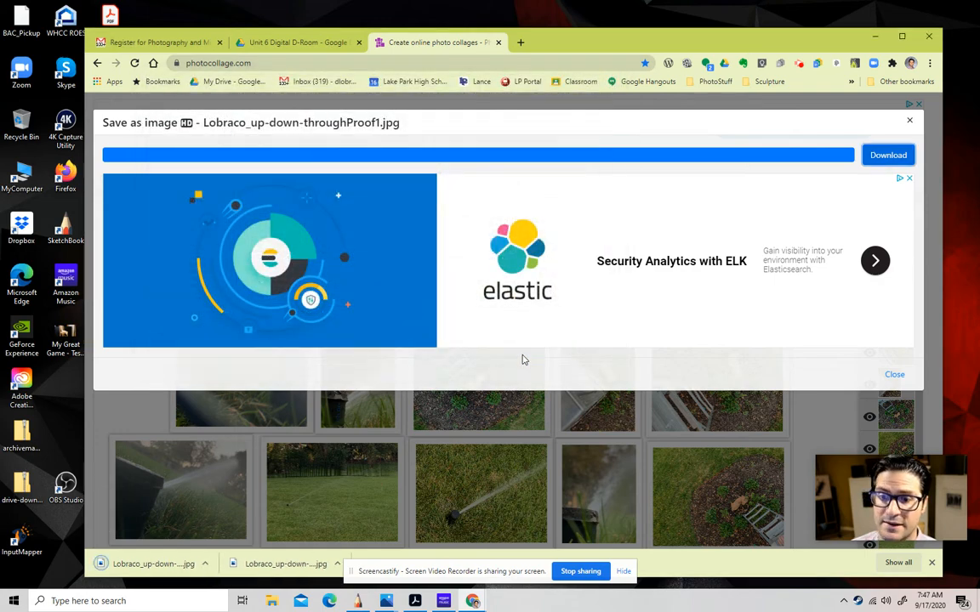